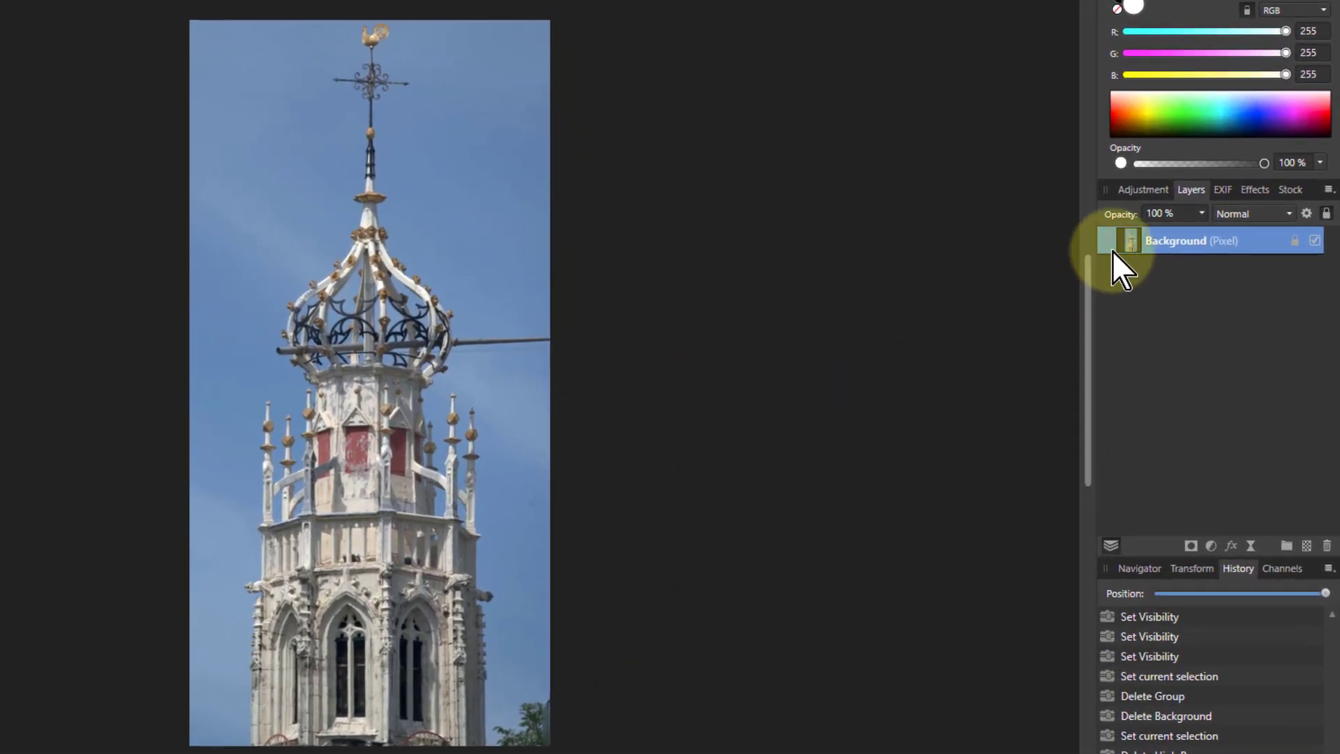
# Step: Duplicate the Background layer and hide the original bottom Background layer
pyautogui.hotkey('ctrl', 'j')
pyautogui.hotkey('ctrl', 'j')
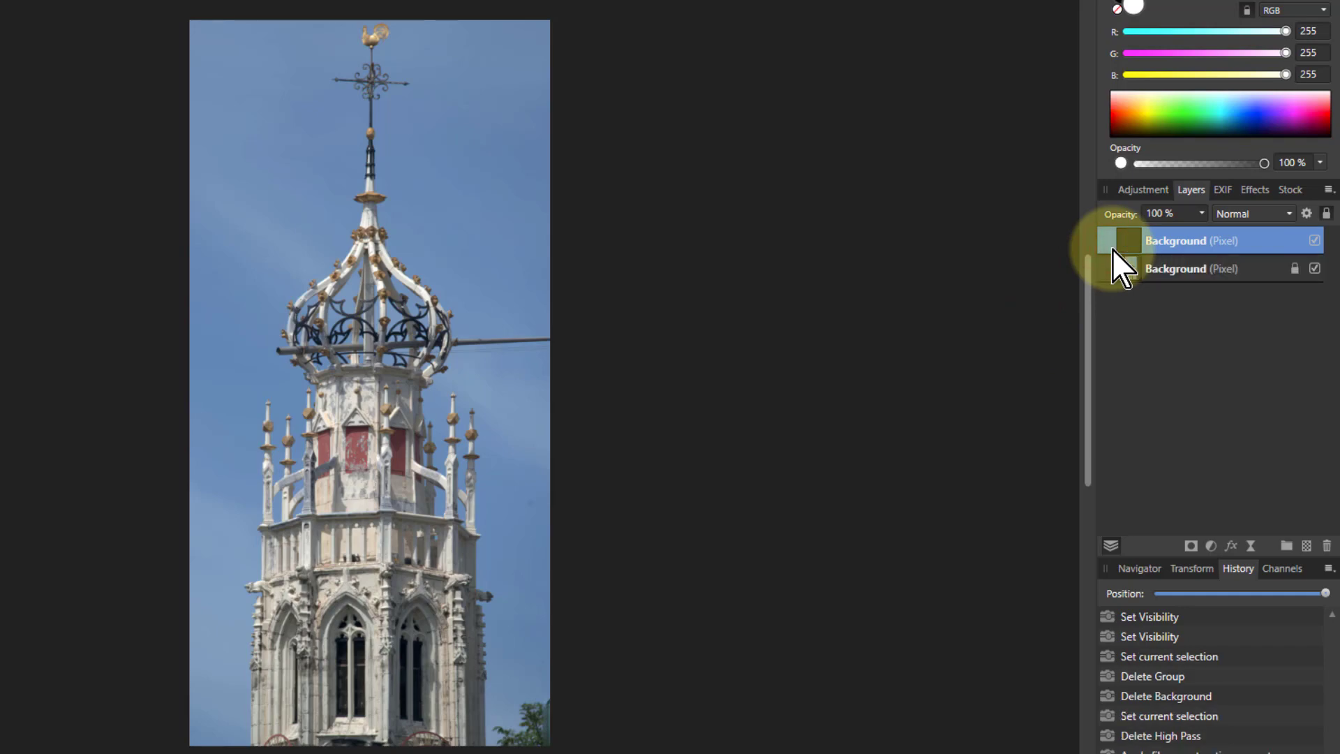
pyautogui.hotkey('ctrl', 'j')
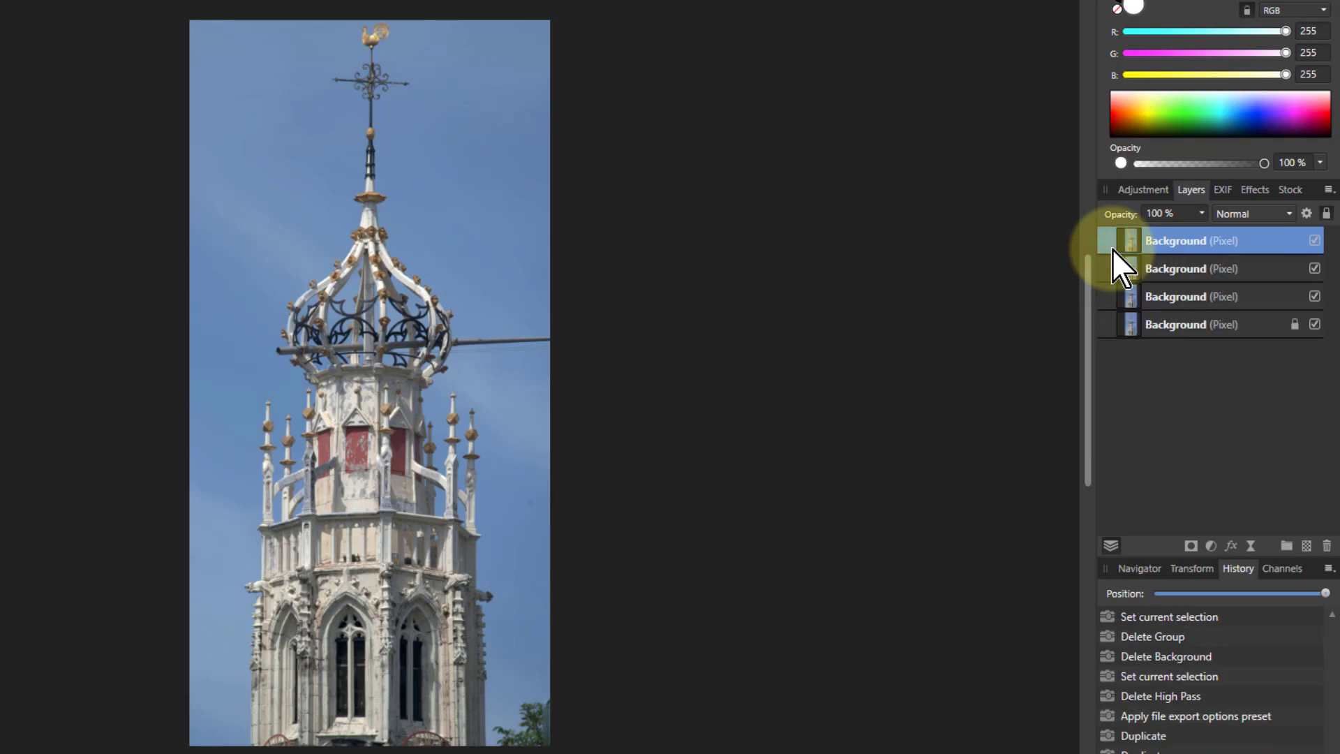
pyautogui.click(1315, 324)
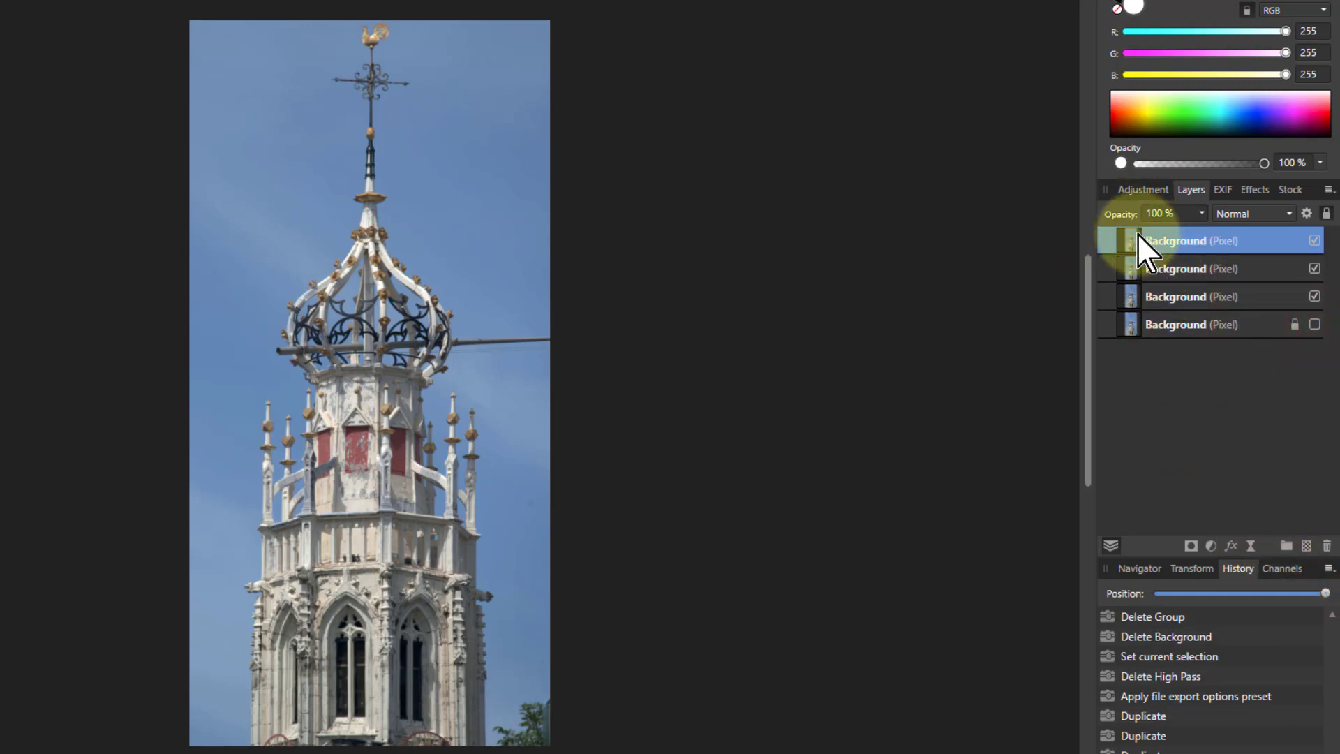
# Step: Invert the top Background copy, blend it in Vivid Light, and also select the second layer
pyautogui.hotkey('ctrl', 'i')
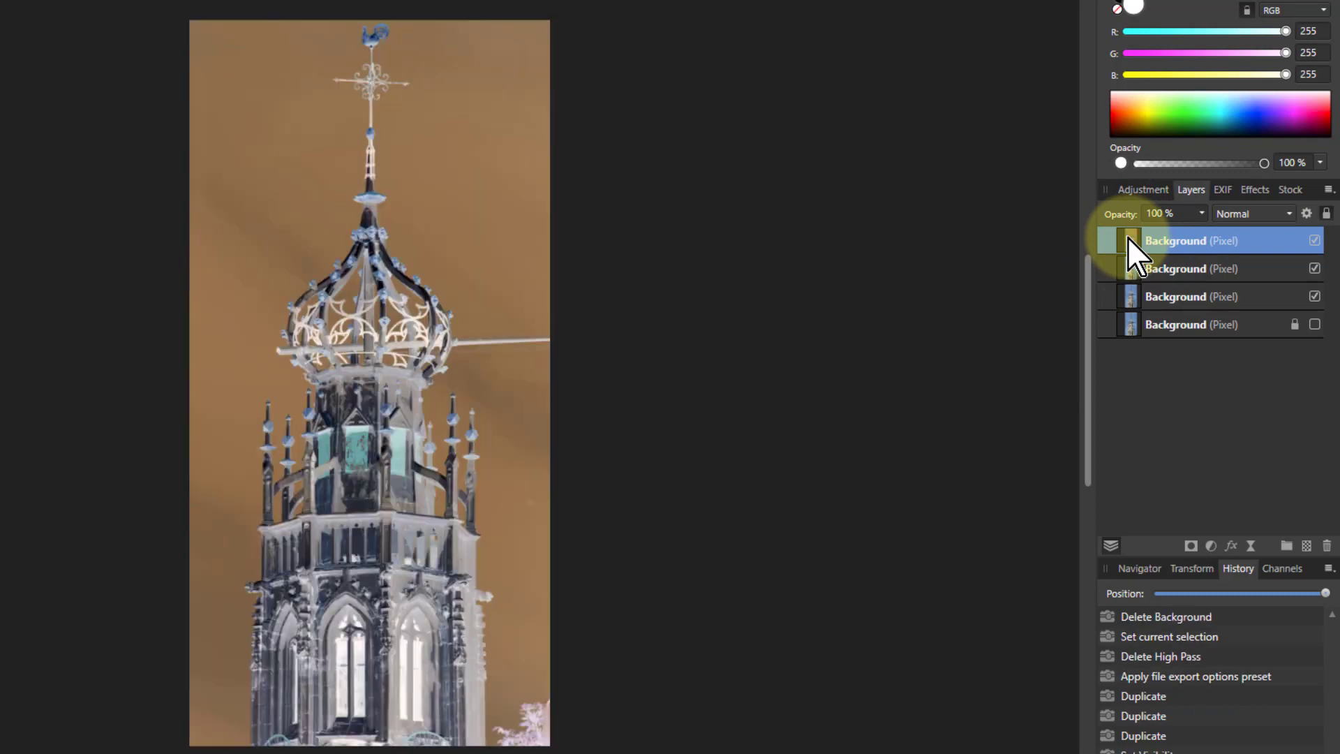
pyautogui.moveTo(1128, 237); pyautogui.dragTo(1254, 210)
pyautogui.click(1260, 212)
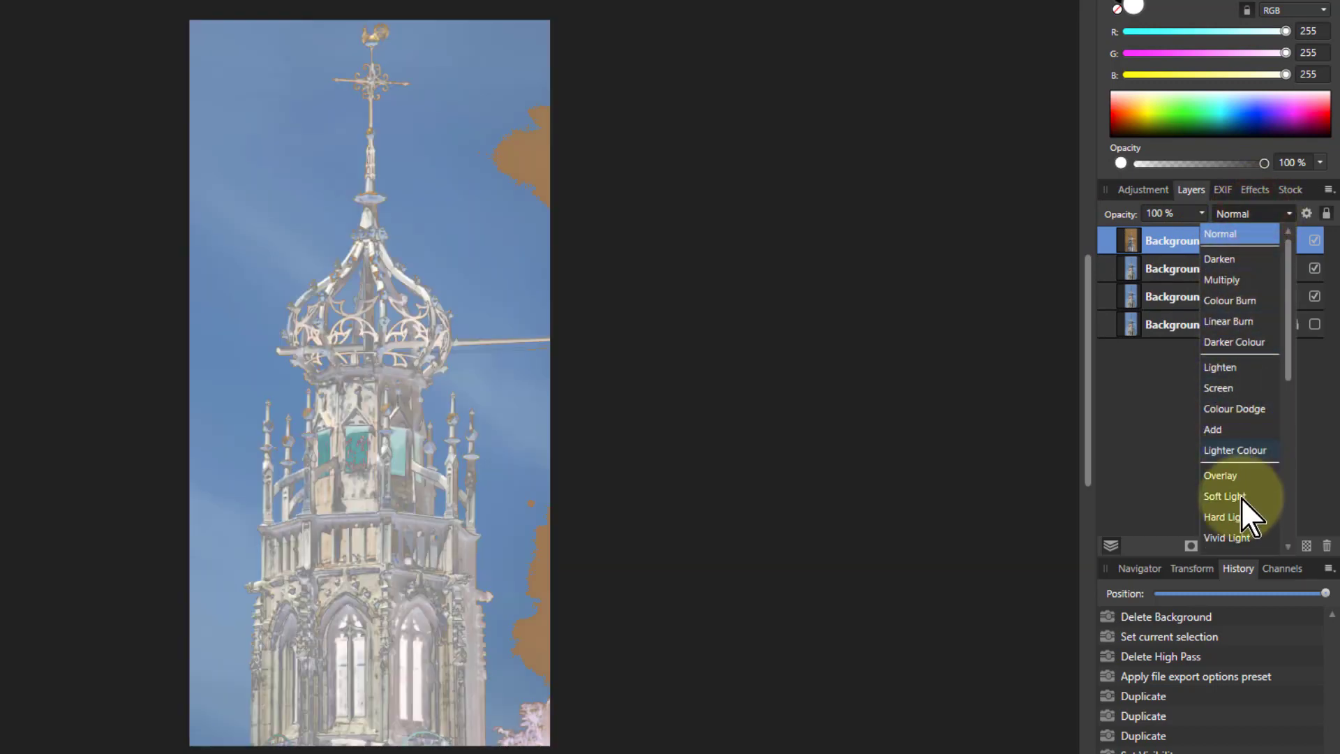
pyautogui.click(1236, 534)
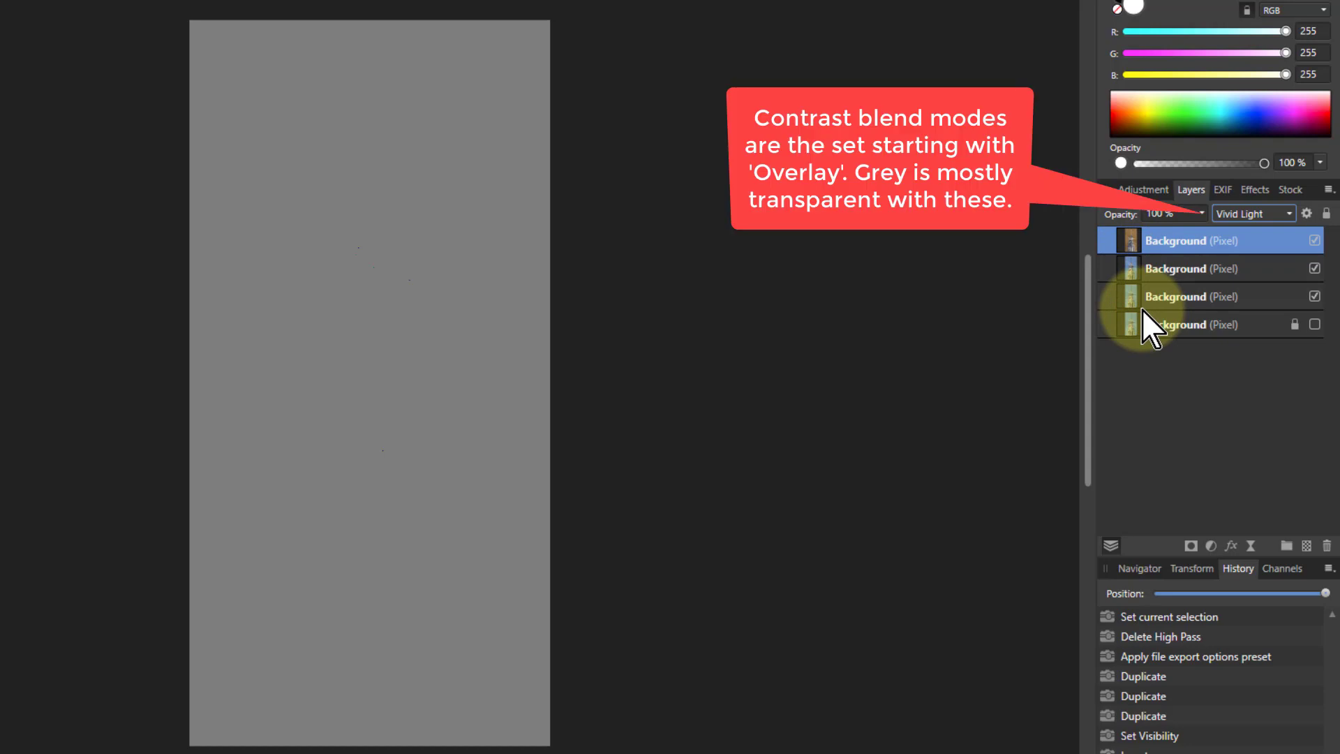
pyautogui.keyDown('shift'); pyautogui.click(1136, 270); pyautogui.keyUp('shift')
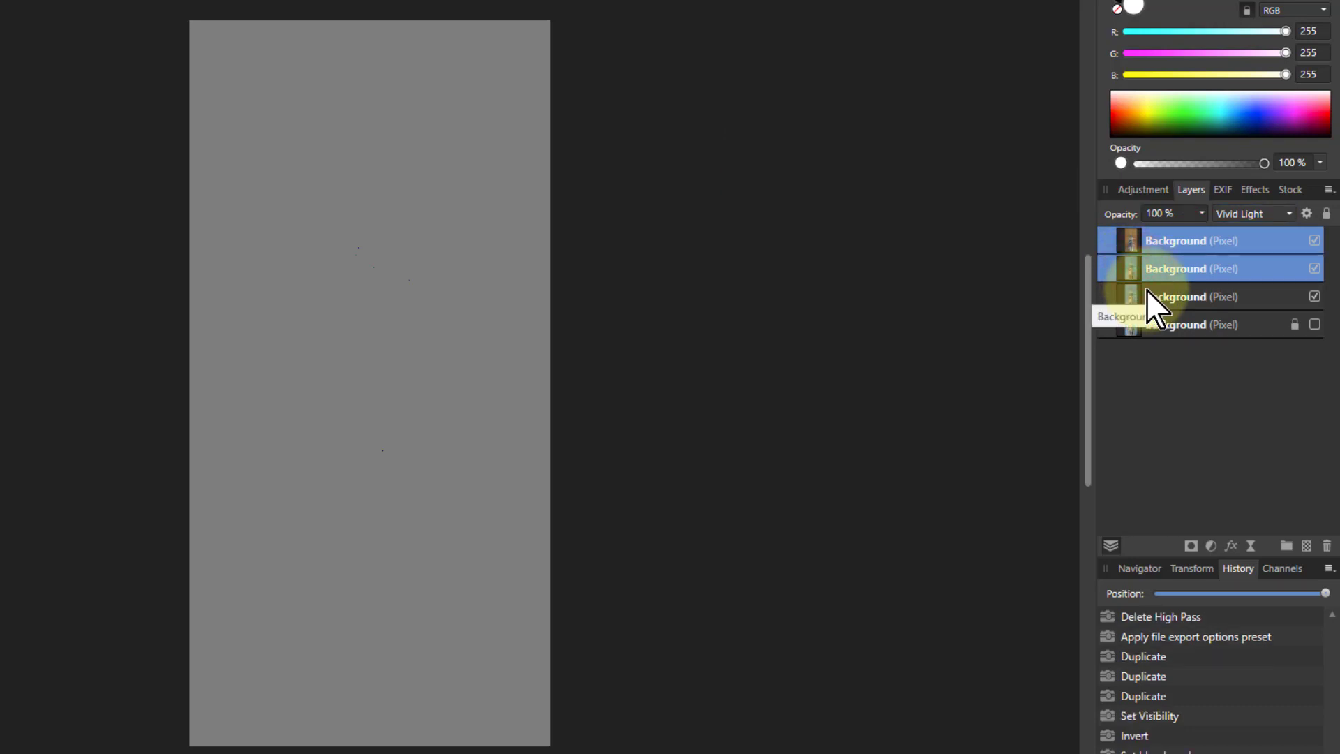
# Step: Group the two selected layers and set the group's blend mode to Overlay
pyautogui.hotkey('ctrl', 'g')
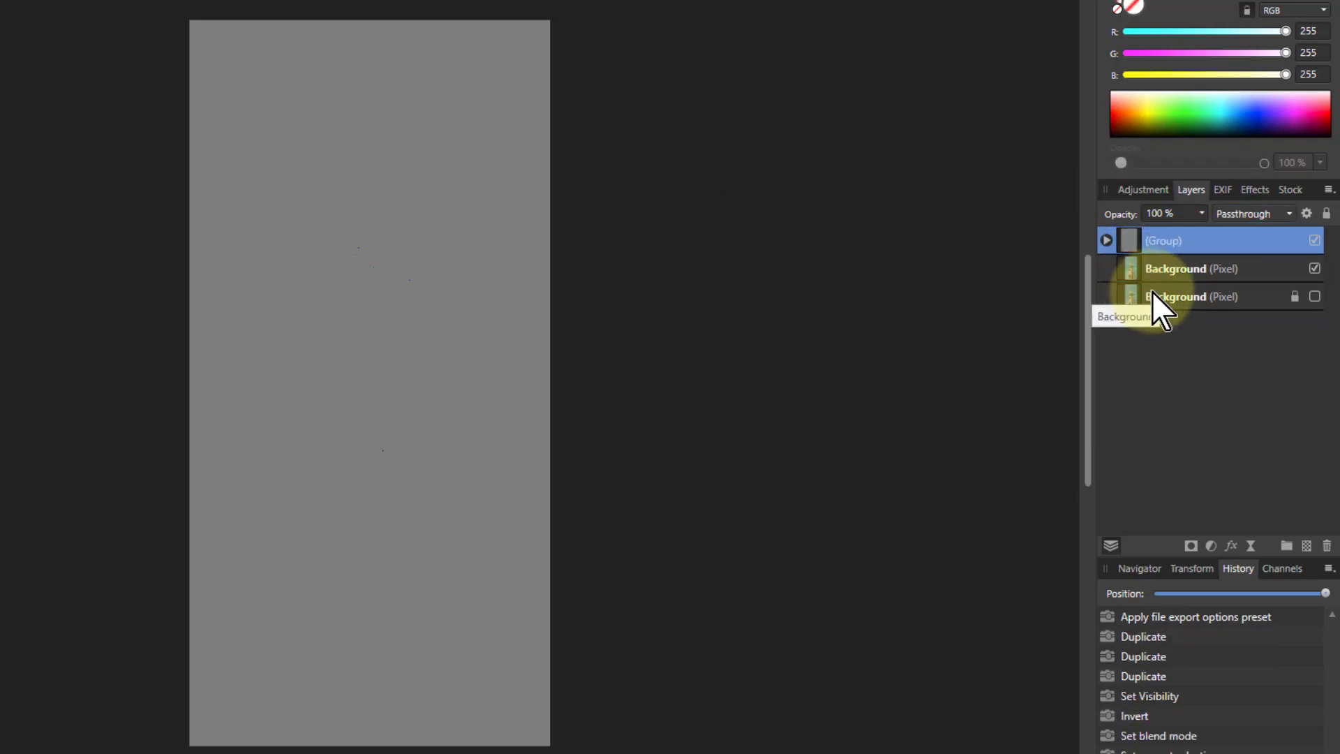
pyautogui.click(1239, 213)
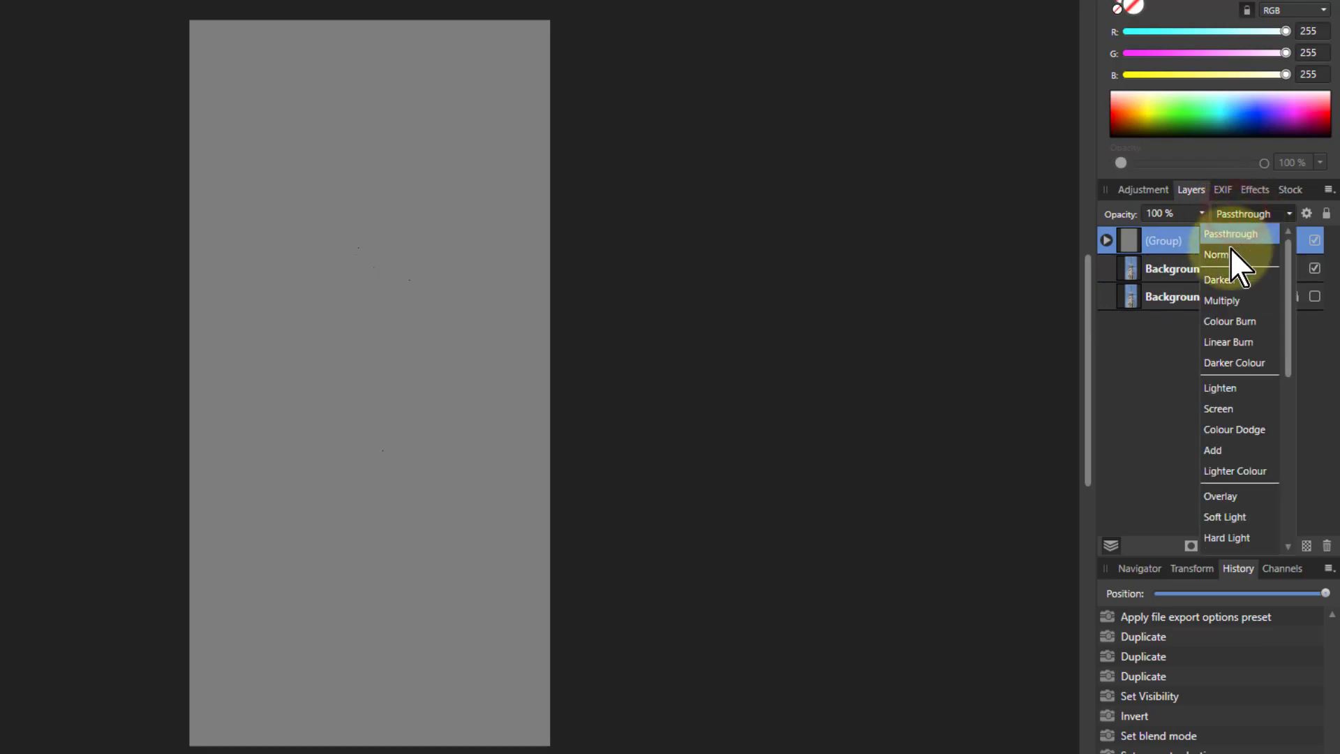
pyautogui.click(1223, 497)
pyautogui.click(526, 469)
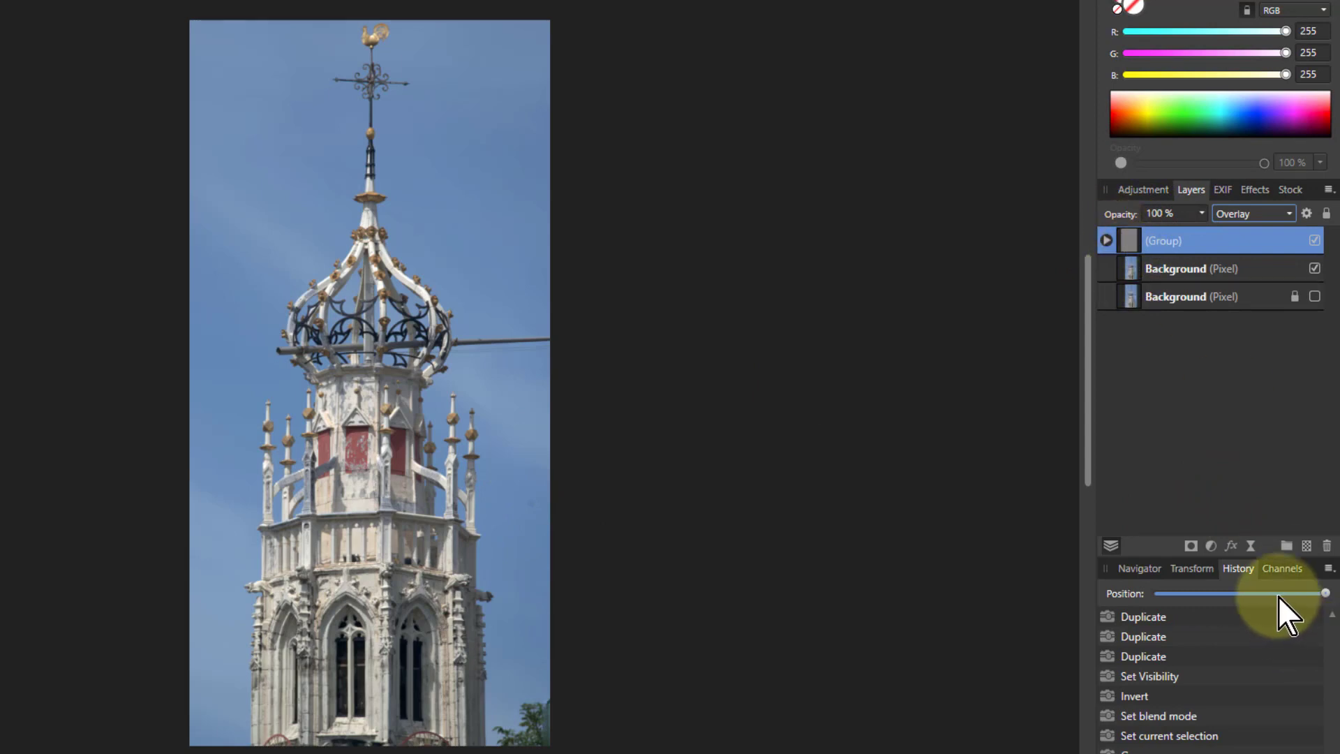
# Step: Expand the group, hide both Background layers below it, and select the inverted layer
pyautogui.click(1106, 240)
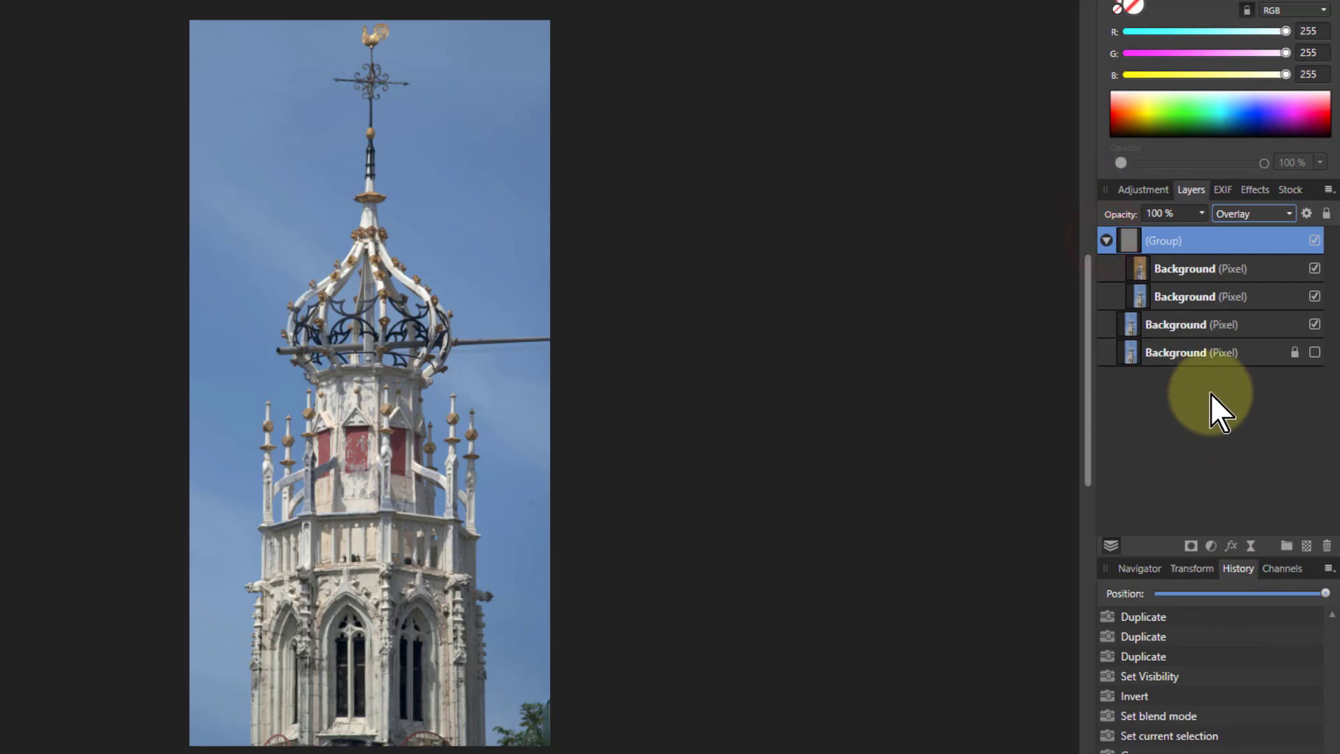
pyautogui.click(1314, 353)
pyautogui.click(1315, 324)
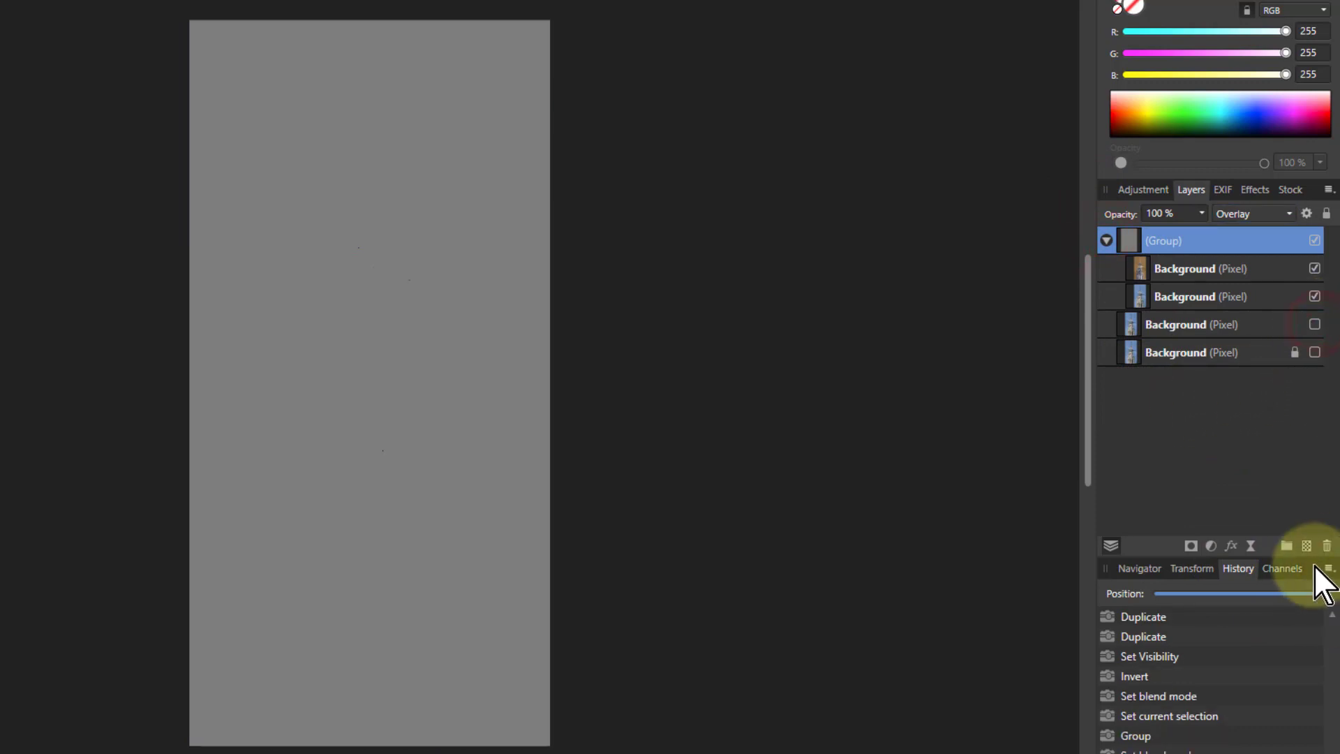
pyautogui.click(1145, 269)
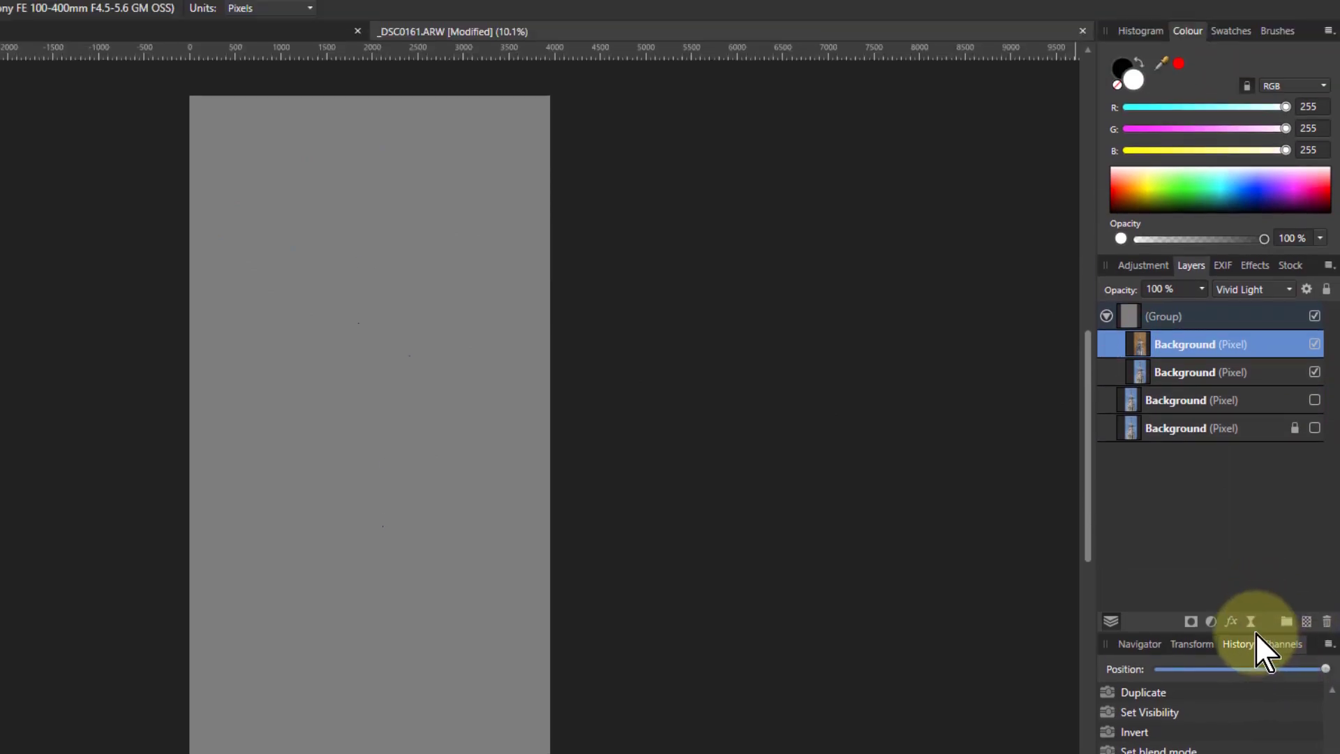
# Step: Add a live Gaussian Blur to the inverted layer with Preserve Alpha and a 0.4 px radius
pyautogui.click(1250, 698)
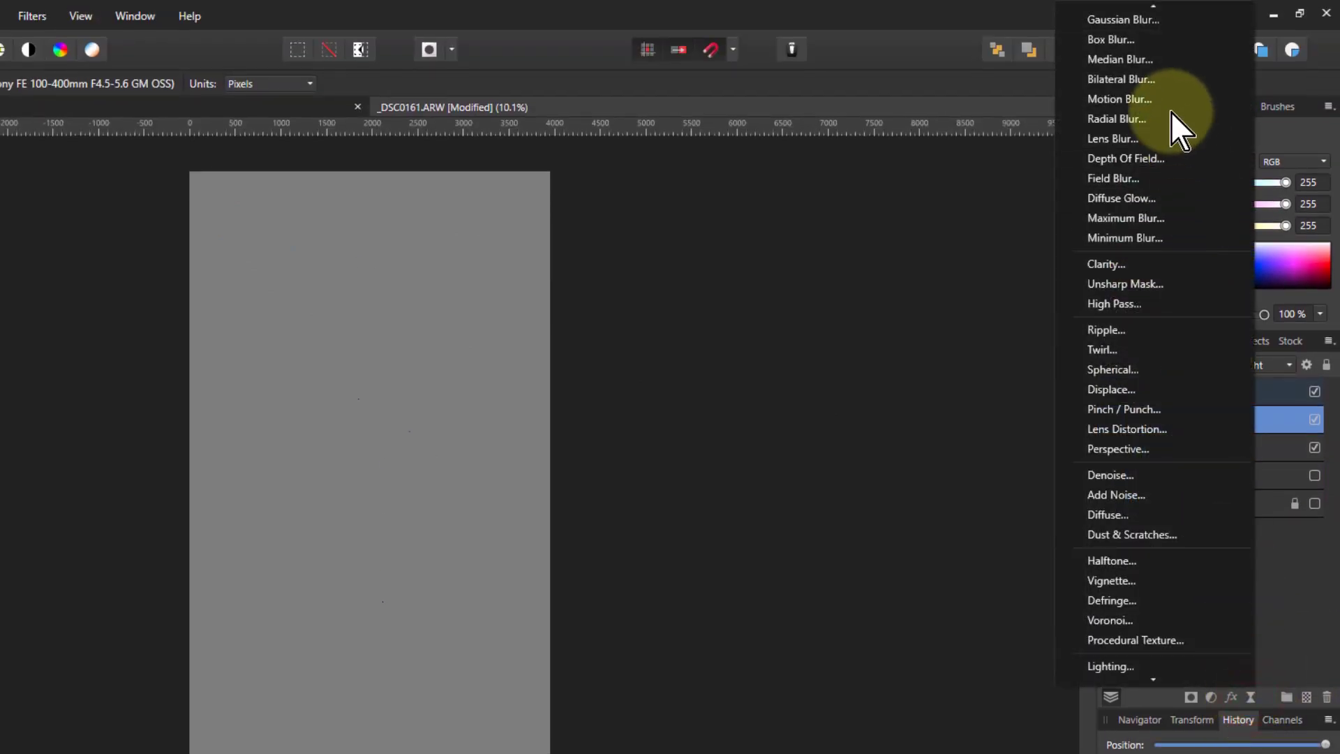
pyautogui.click(1137, 21)
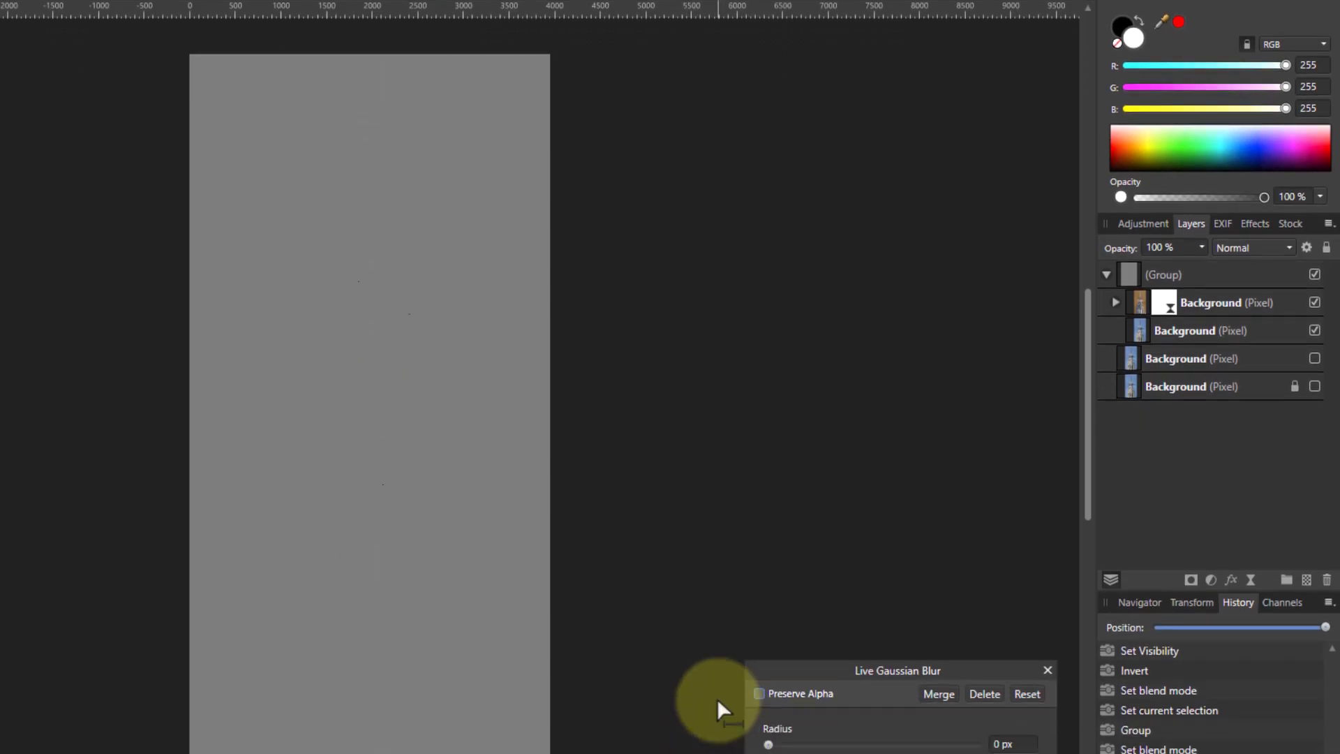
pyautogui.click(759, 694)
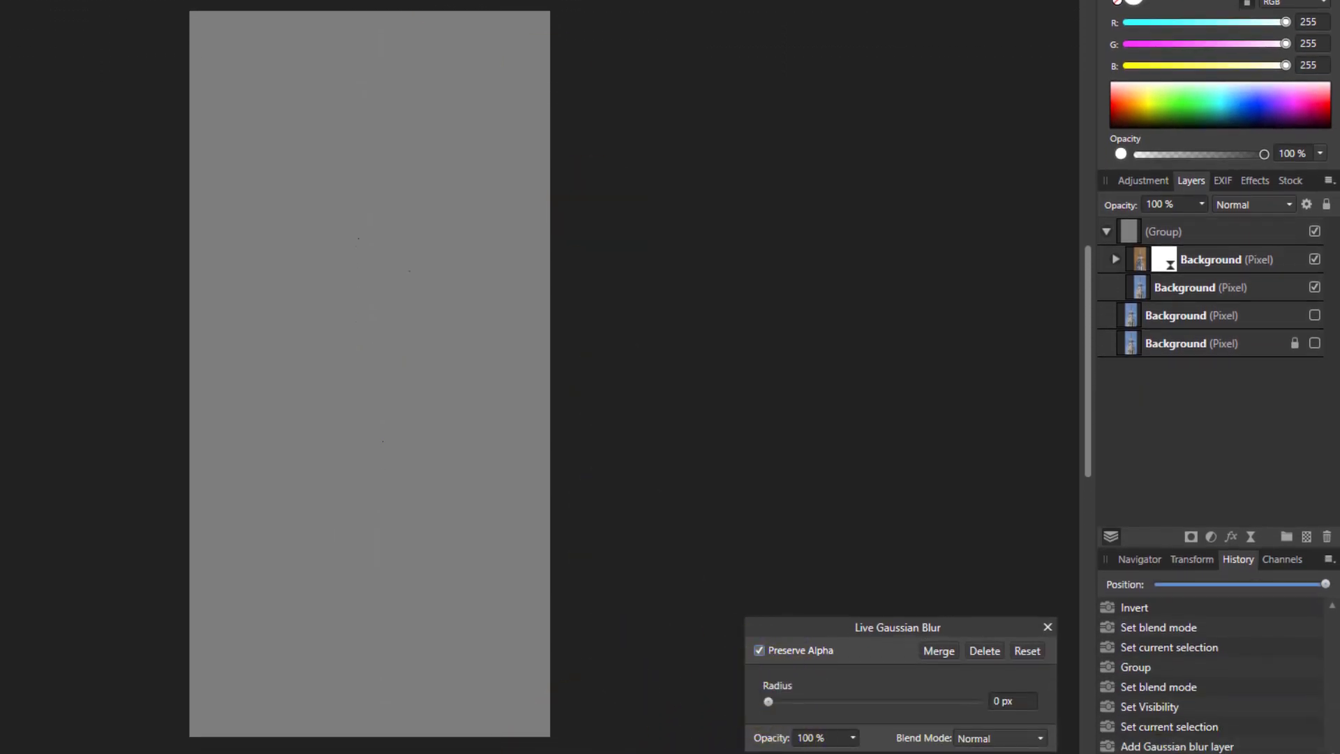
pyautogui.moveTo(769, 701)
pyautogui.mouseDown()
pyautogui.moveTo(799, 705)
pyautogui.moveTo(788, 705)
pyautogui.mouseUp()
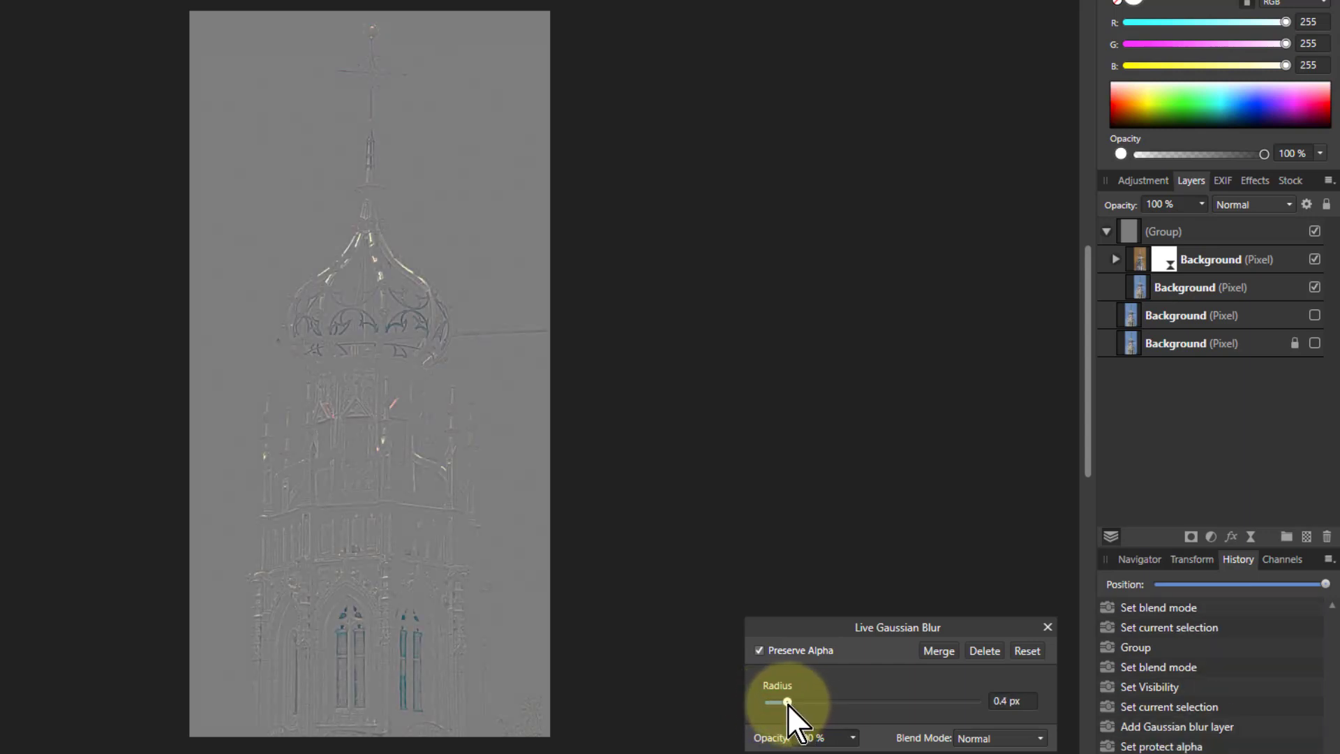
# Step: Zoom in on the dome and make the Background layer beneath the group visible again
pyautogui.scroll(8, 380, 276)
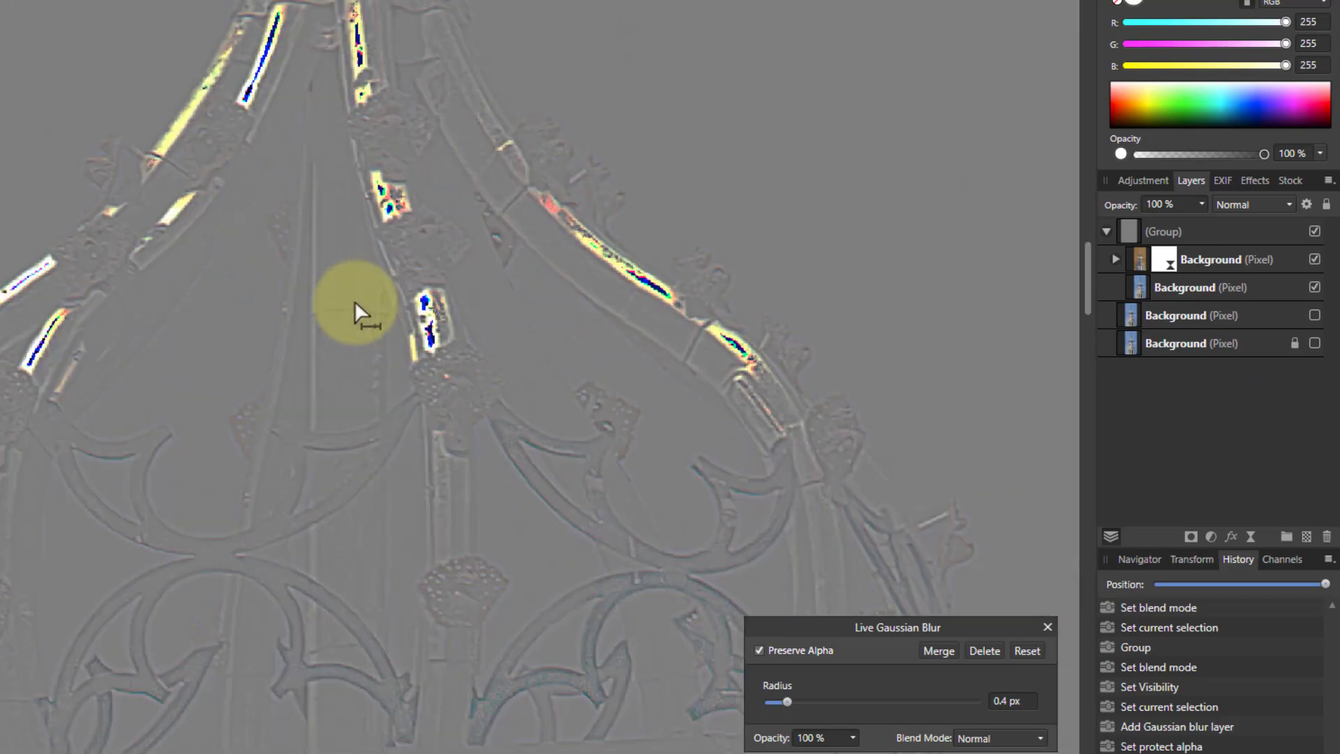
pyautogui.scroll(2, 320, 454)
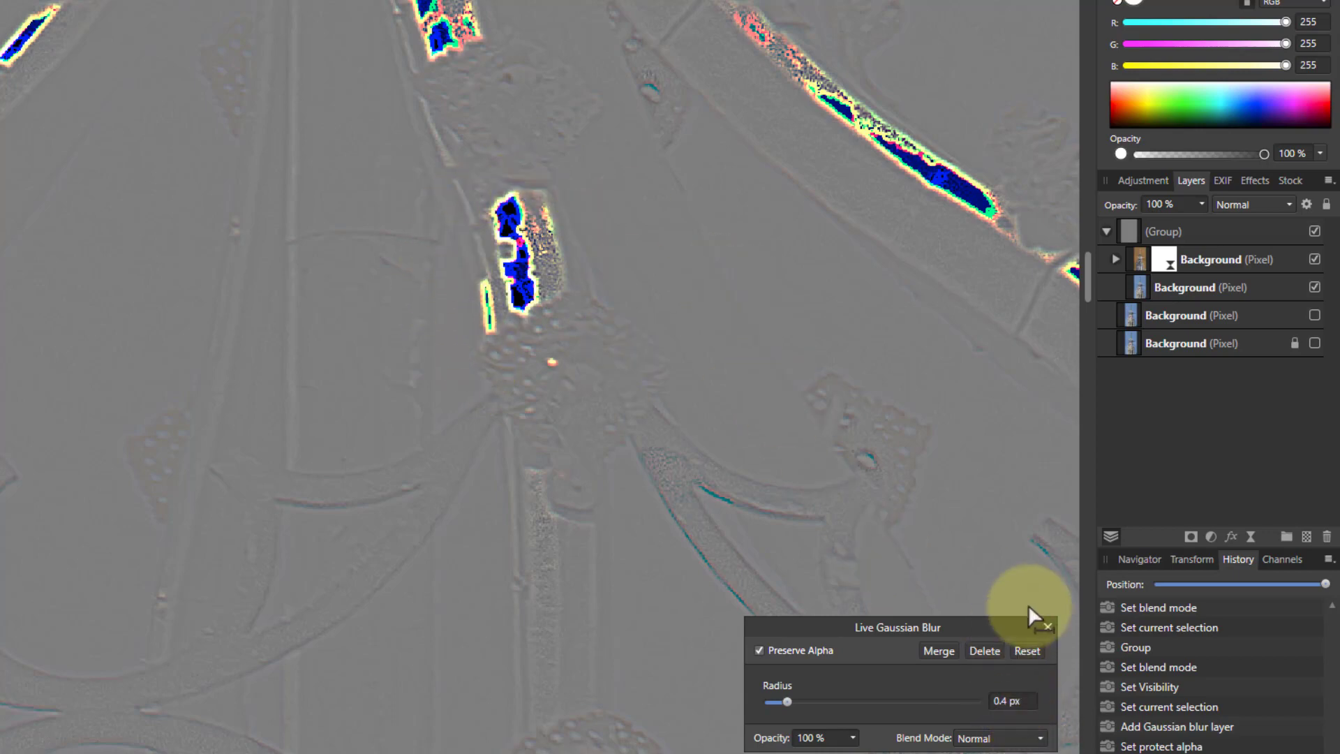
pyautogui.click(1315, 316)
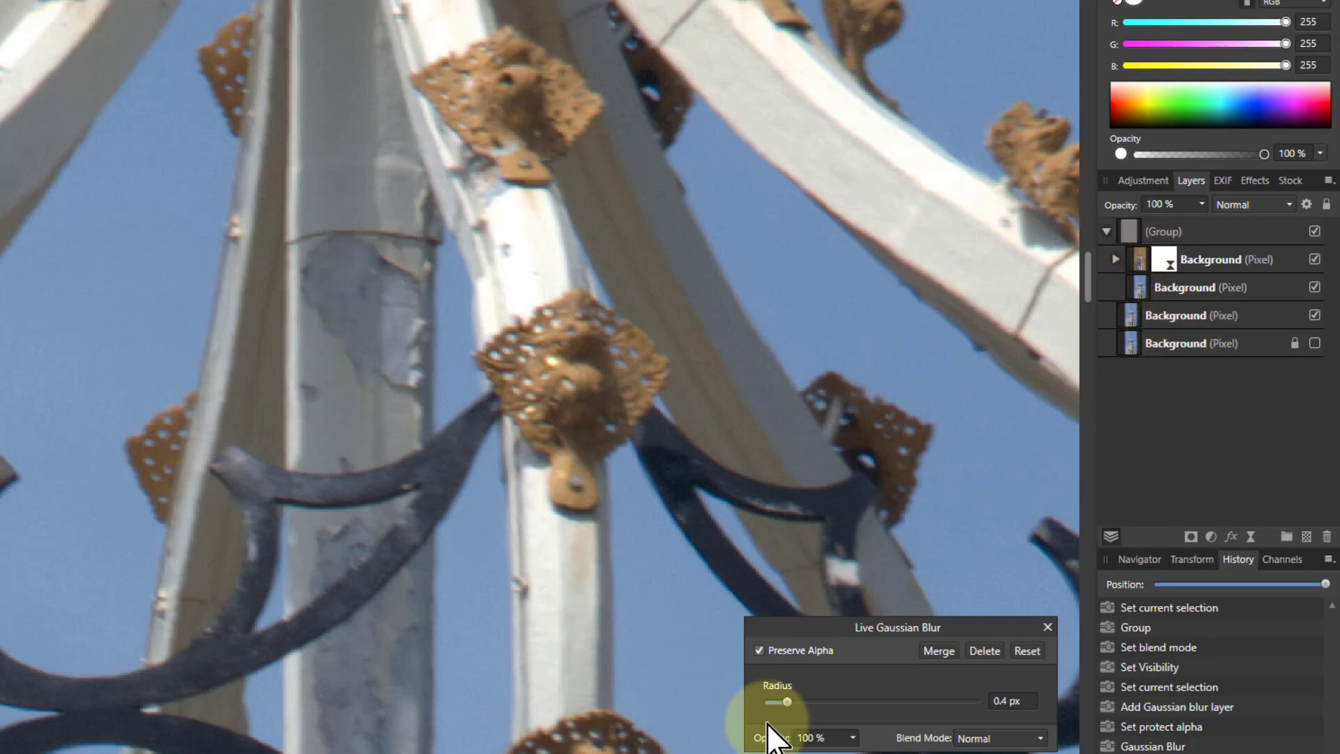
# Step: Set the live Gaussian Blur radius to exactly 1 px
pyautogui.scroll(5, 251, 239)
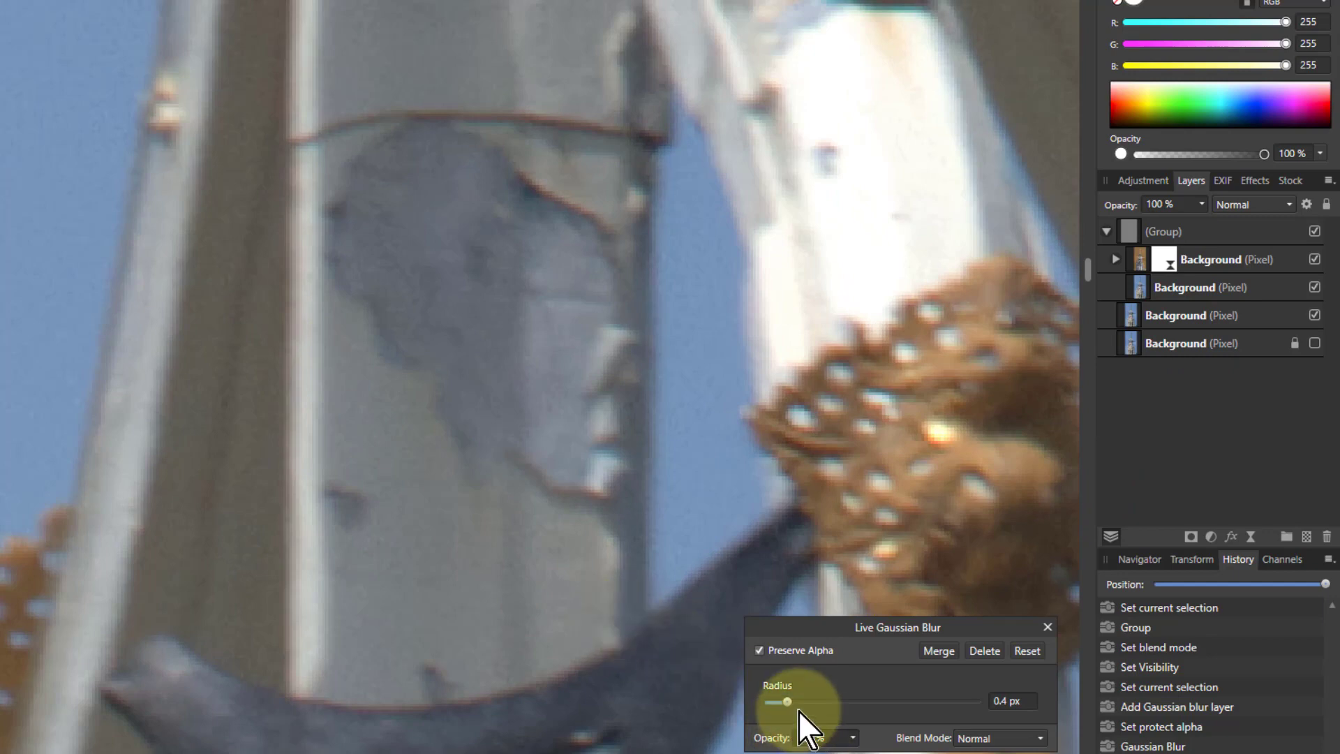
pyautogui.moveTo(784, 703); pyautogui.dragTo(837, 710)
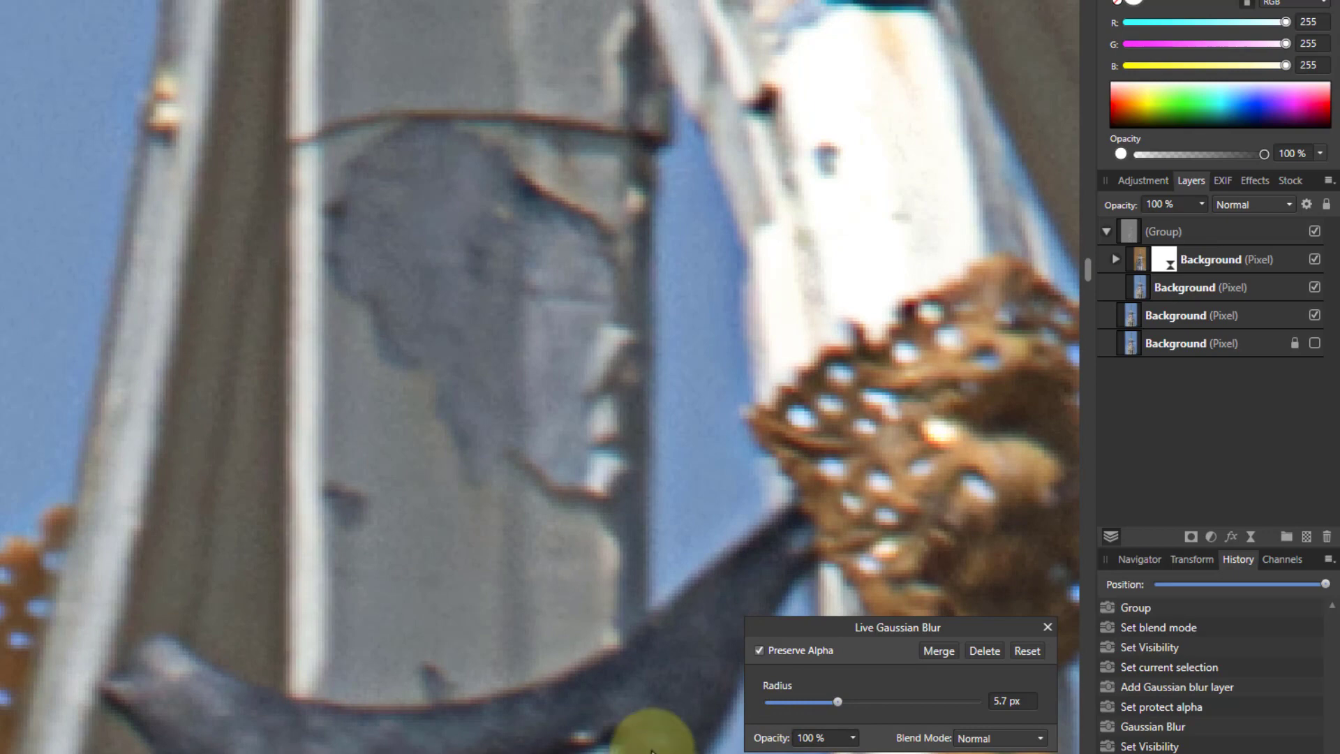
pyautogui.moveTo(838, 702); pyautogui.dragTo(822, 703)
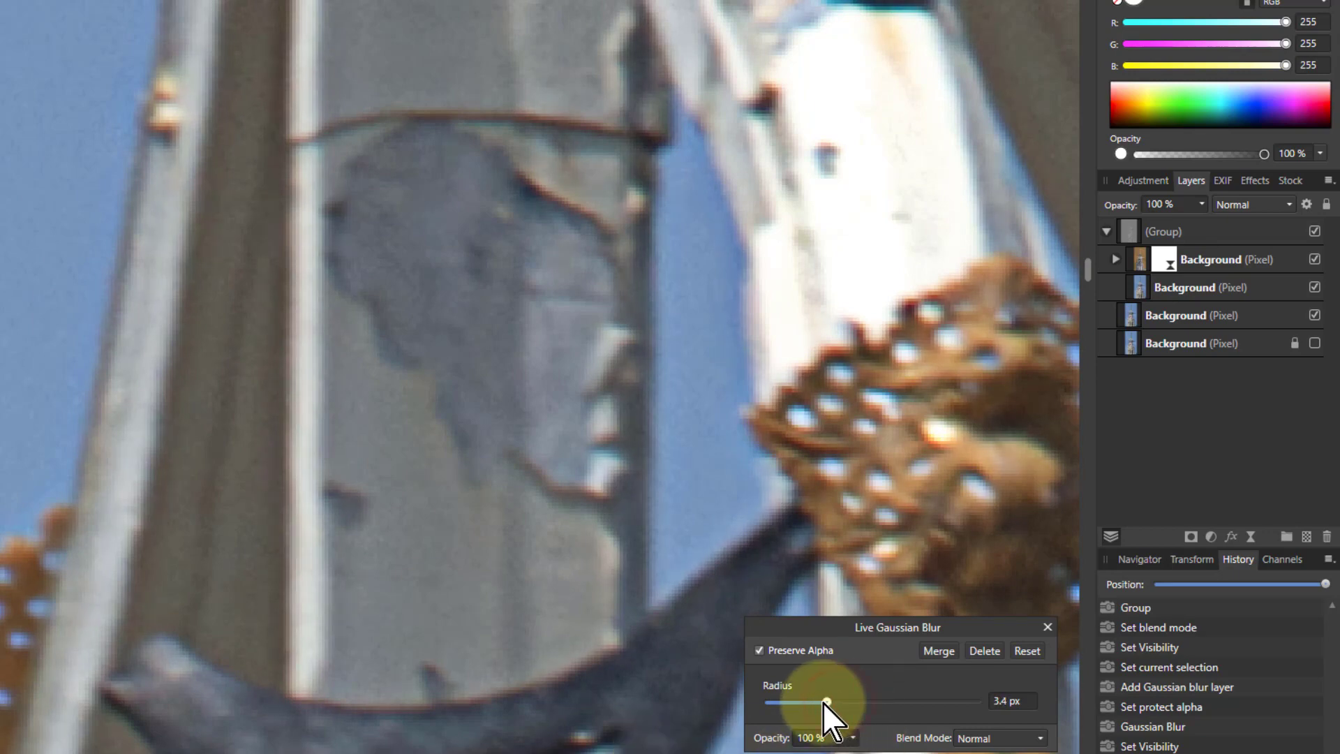
pyautogui.click(1020, 704)
pyautogui.write('1')
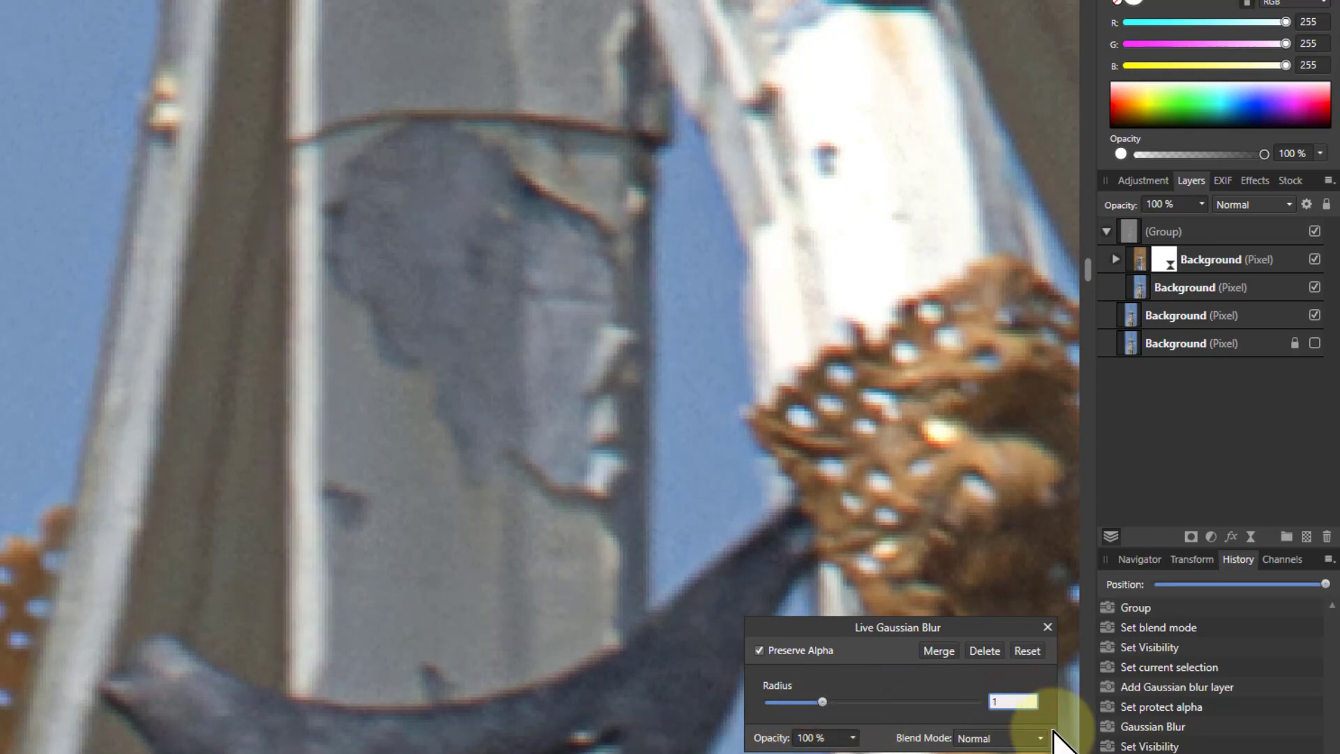
pyautogui.press('Return')
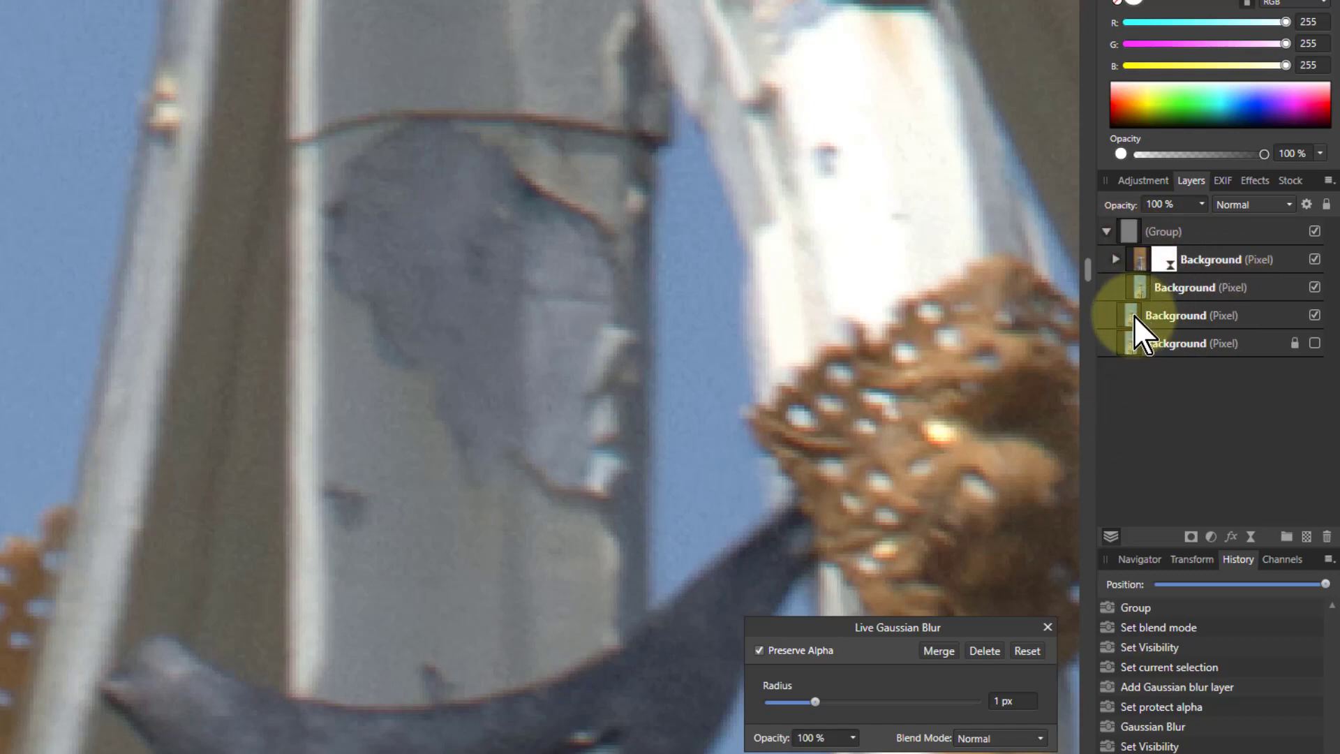
# Step: Group the Overlay group with the Background layer and name the new group 'Vivid Overlay'
pyautogui.click(1178, 231)
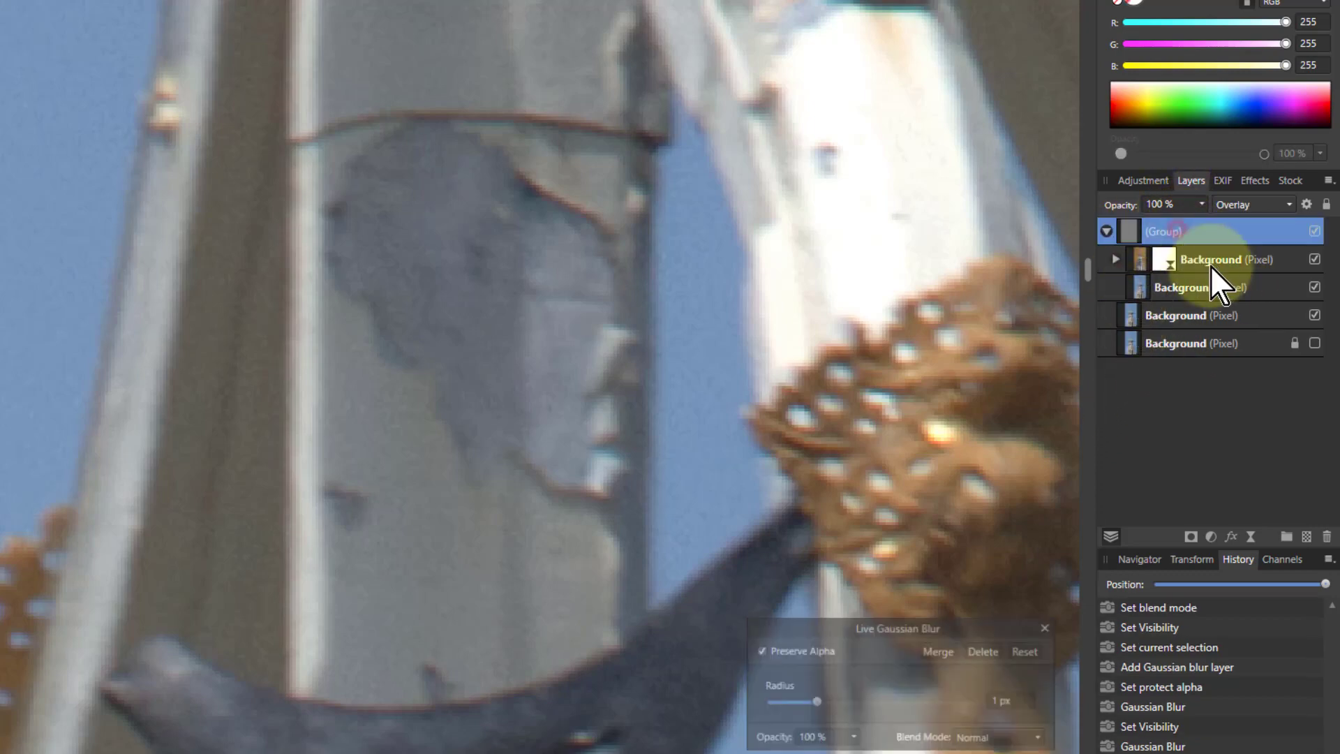
pyautogui.keyDown('ctrl'); pyautogui.click(1208, 316); pyautogui.keyUp('ctrl')
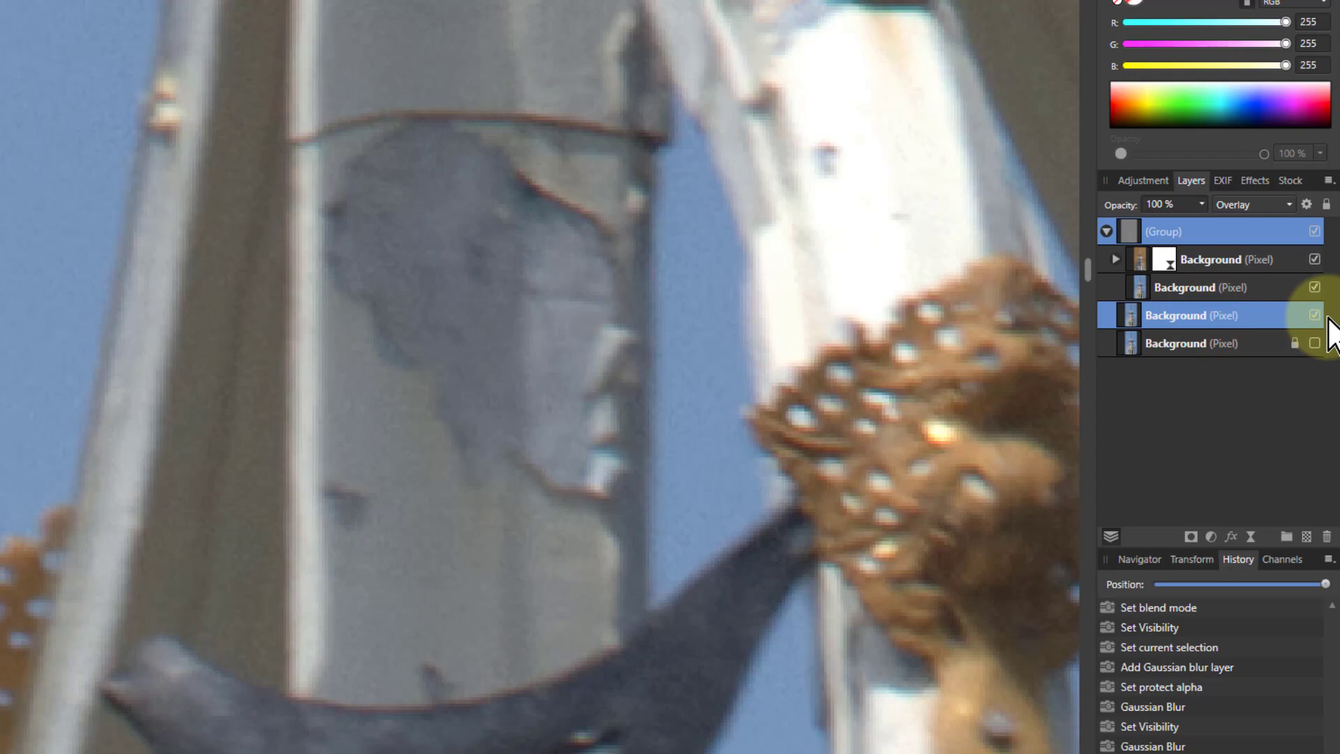
pyautogui.hotkey('ctrl', 'g')
pyautogui.doubleClick(1214, 232)
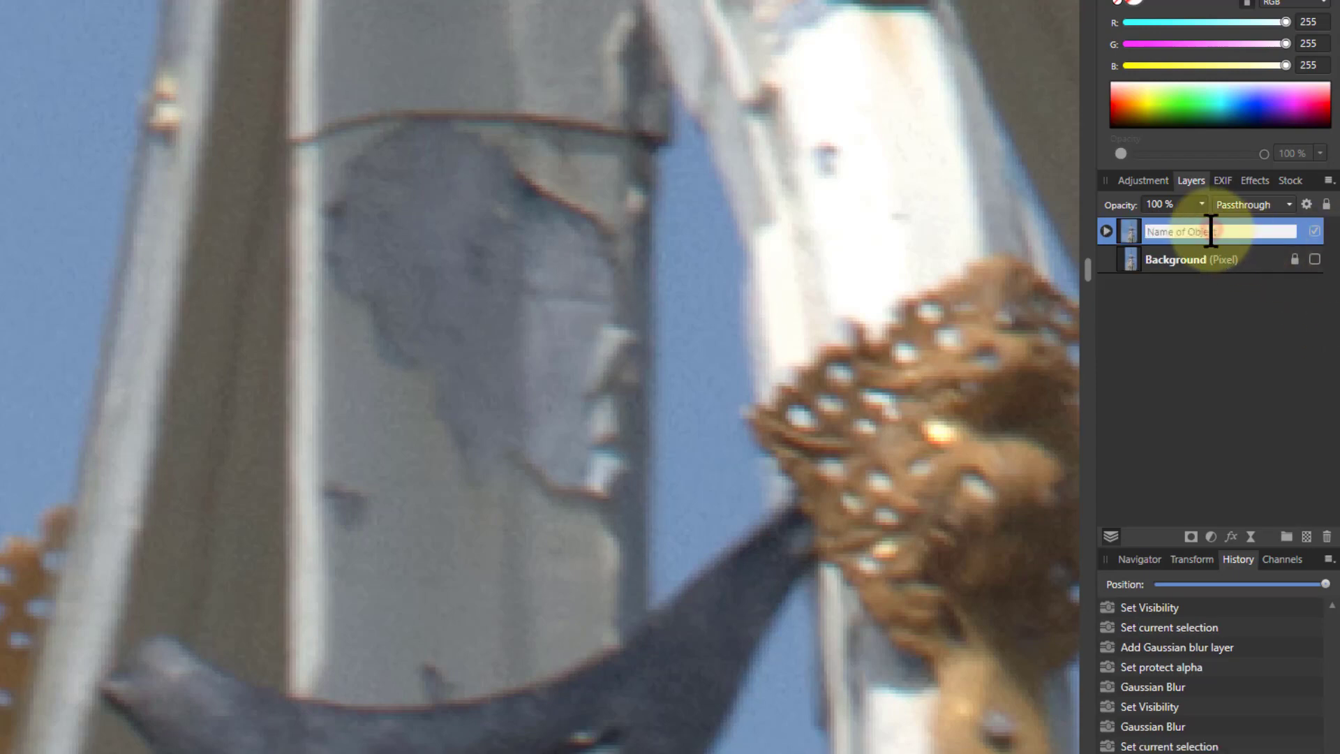
pyautogui.write('Vivid')
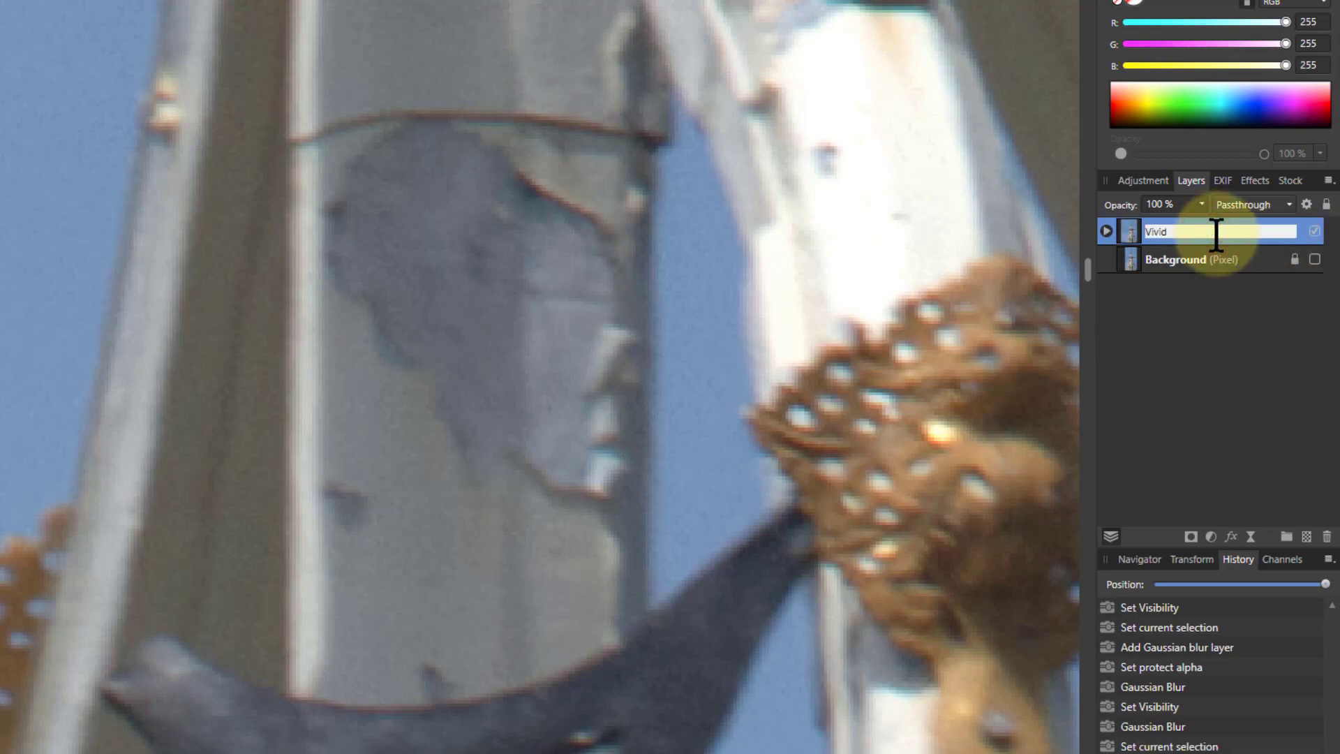
pyautogui.write(' Overlay')
pyautogui.press('Return')
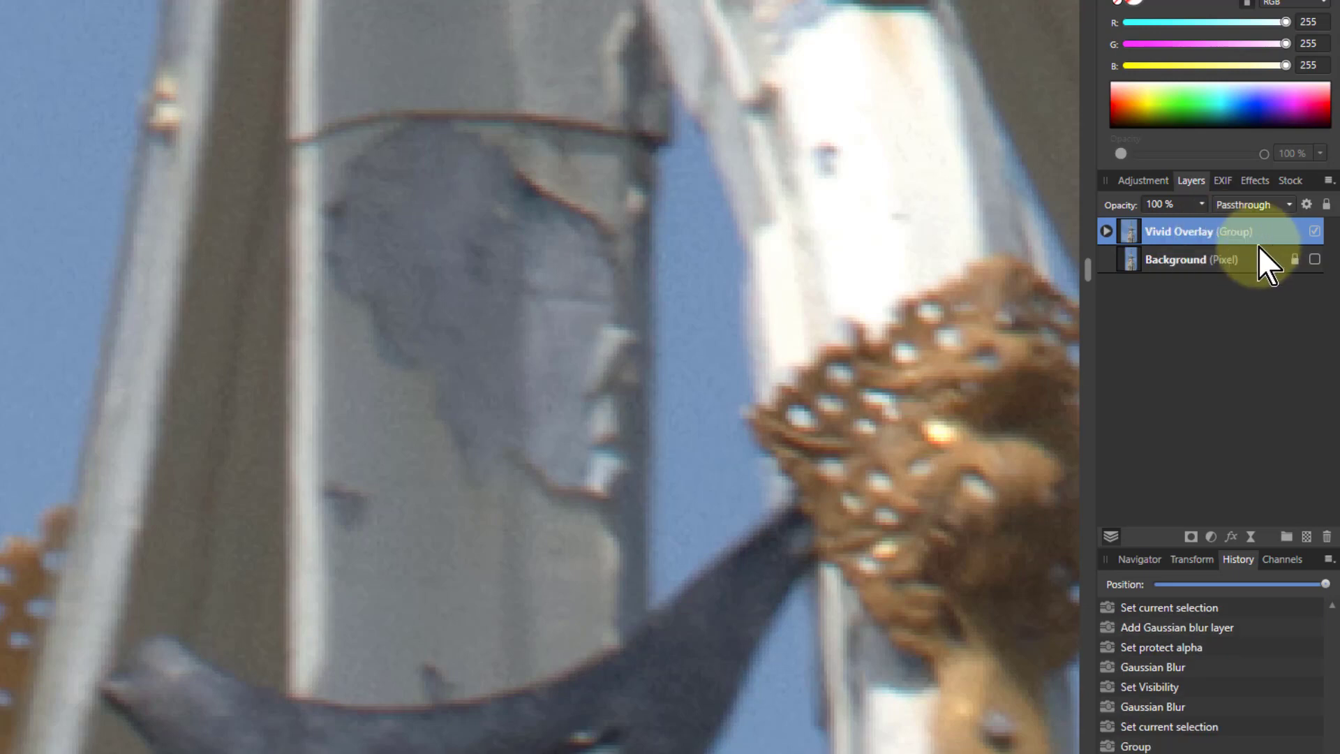
# Step: Duplicate the base Background layer twice and rename the top copy 'Unsharp'
pyautogui.click(1136, 266)
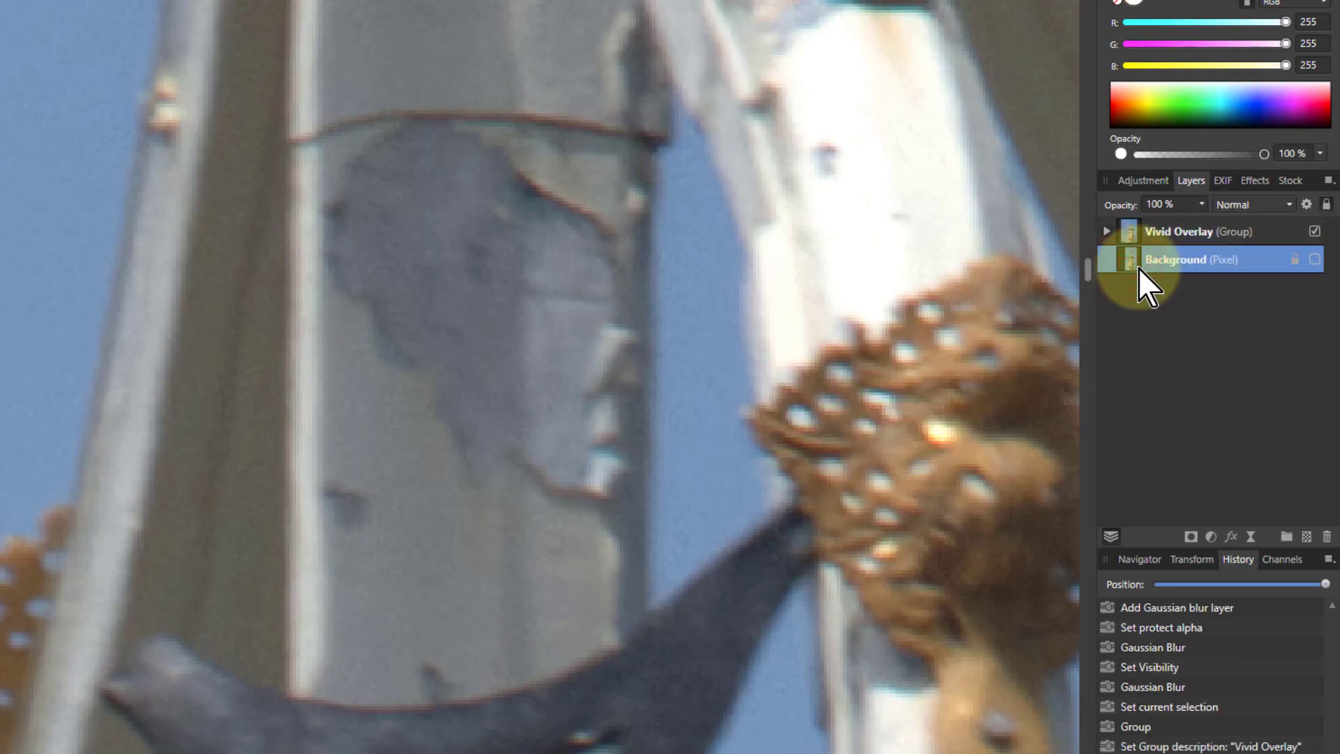
pyautogui.hotkey('ctrl', 'j')
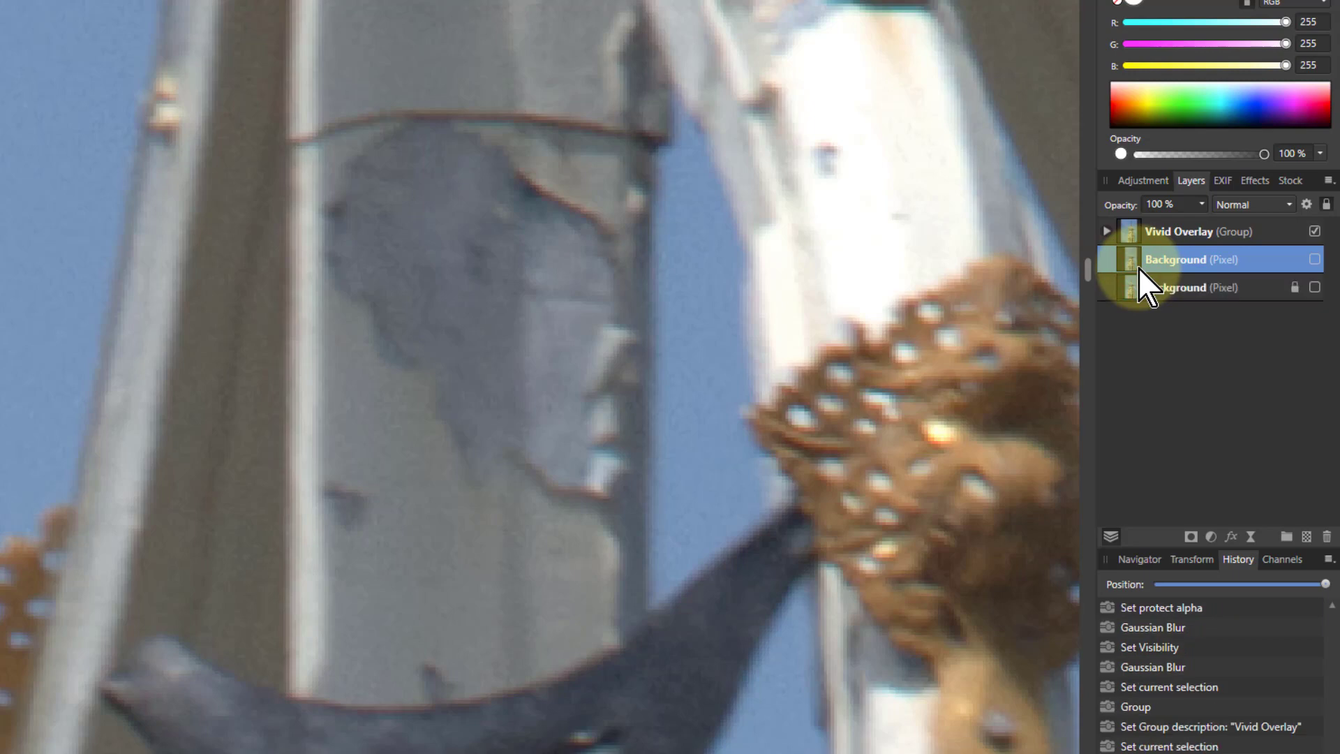
pyautogui.hotkey('ctrl', 'j')
pyautogui.doubleClick(1167, 264)
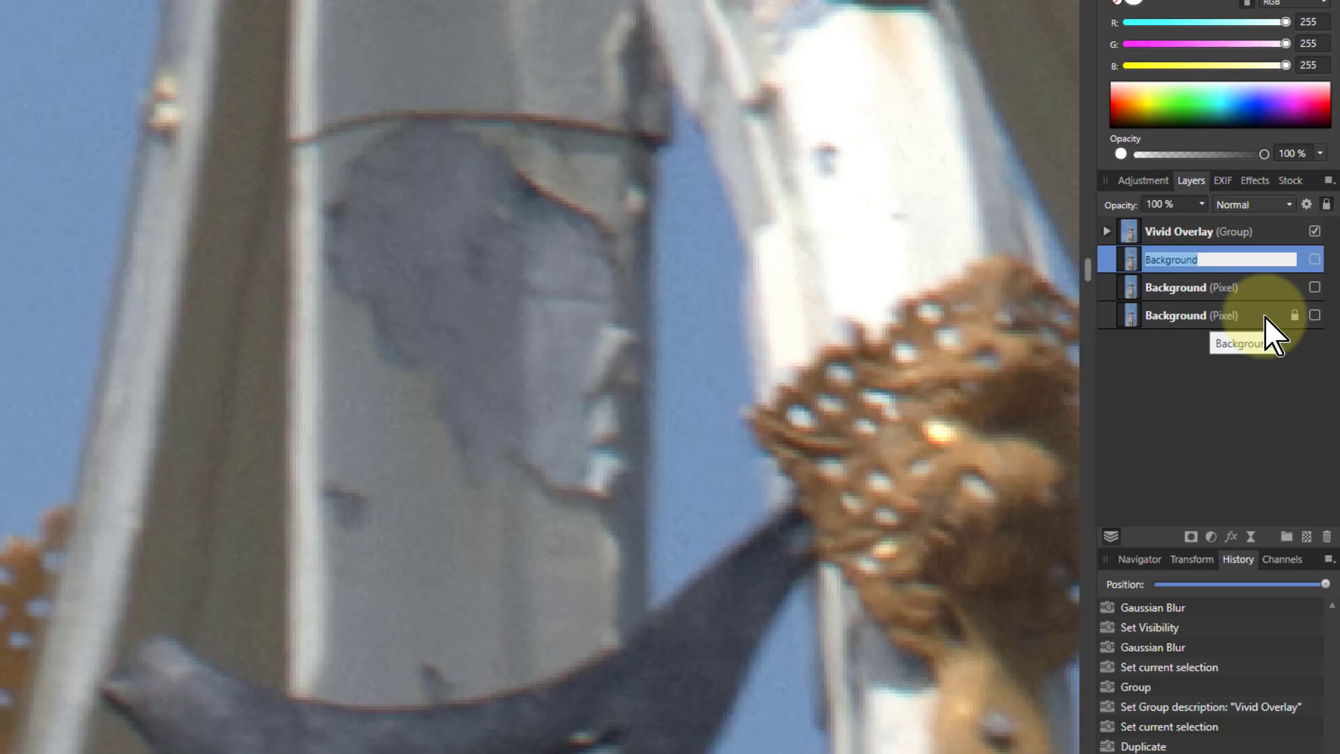
pyautogui.write('Unsharp')
pyautogui.press('Return')
# Step: Rename the other copy 'High pass', hide Vivid Overlay, and show only the Unsharp layer
pyautogui.click(1215, 283)
pyautogui.doubleClick(1200, 285)
pyautogui.write('High pass')
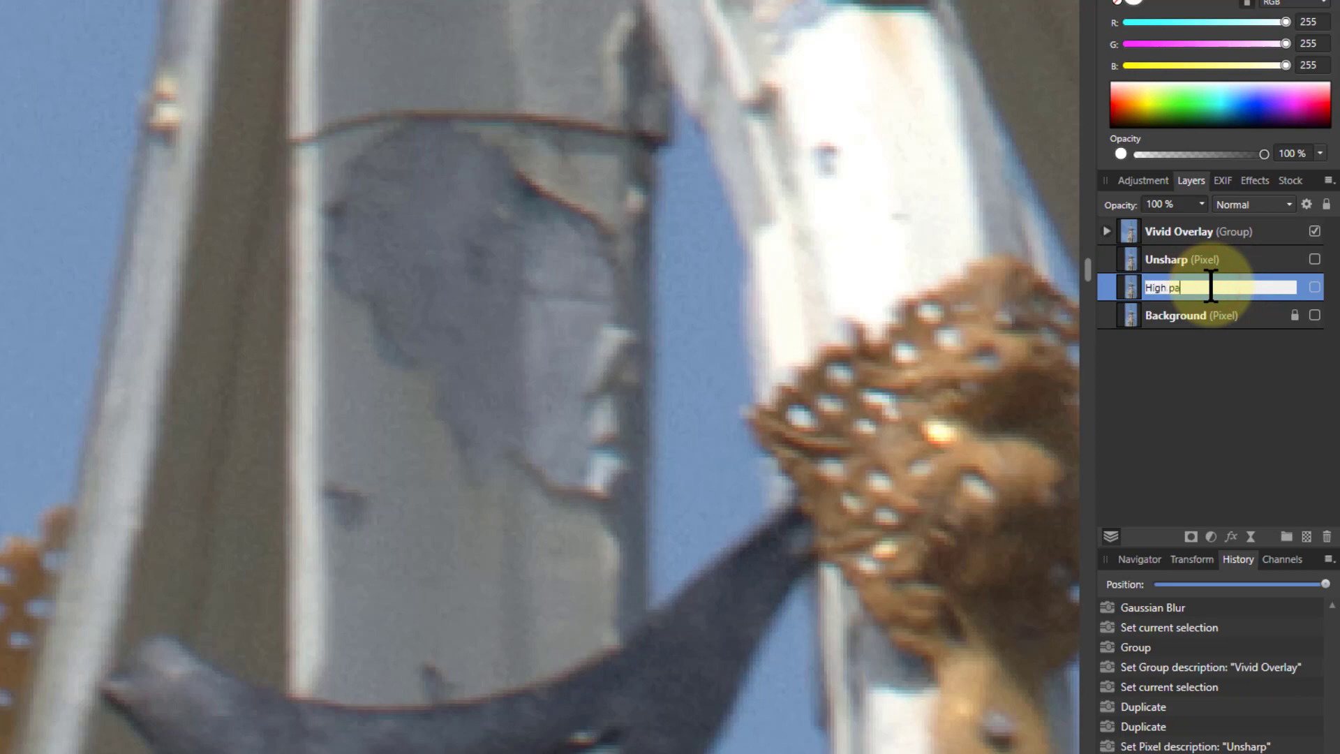
pyautogui.press('Return')
pyautogui.click(1151, 262)
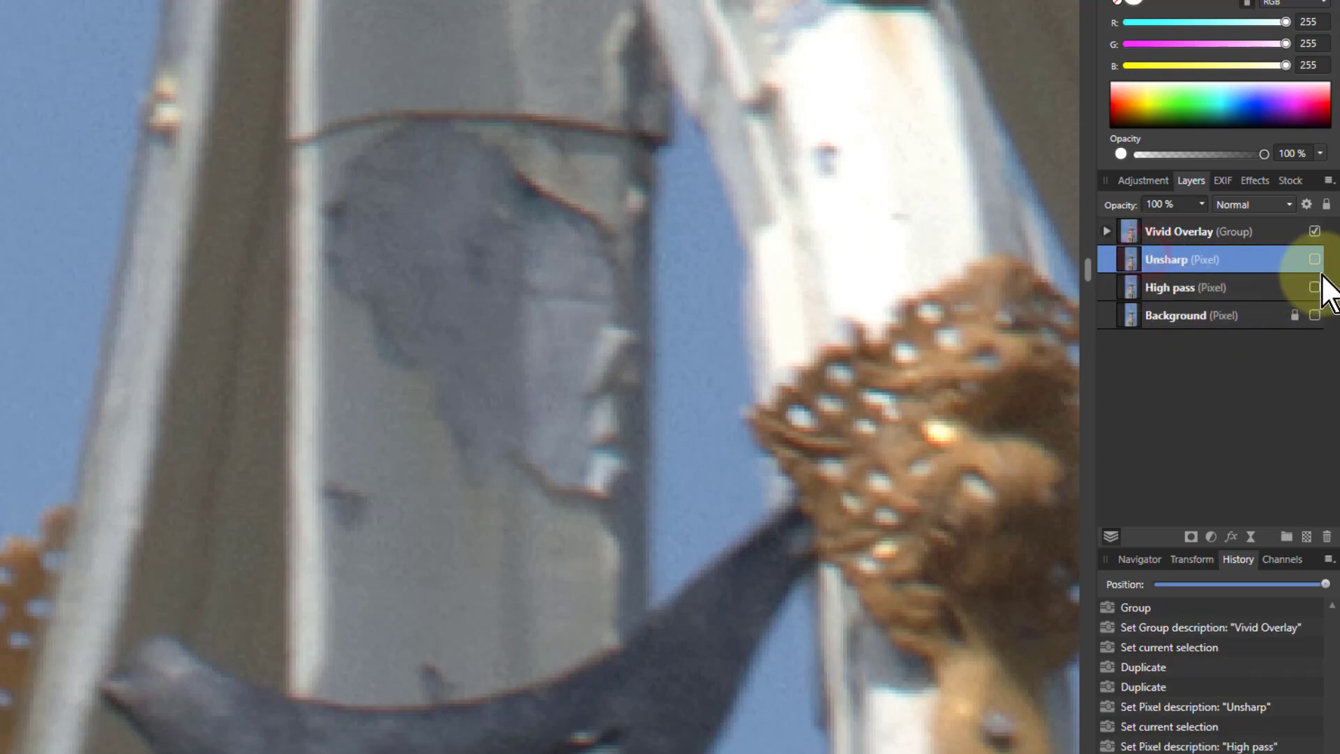
pyautogui.click(1315, 231)
pyautogui.click(1314, 259)
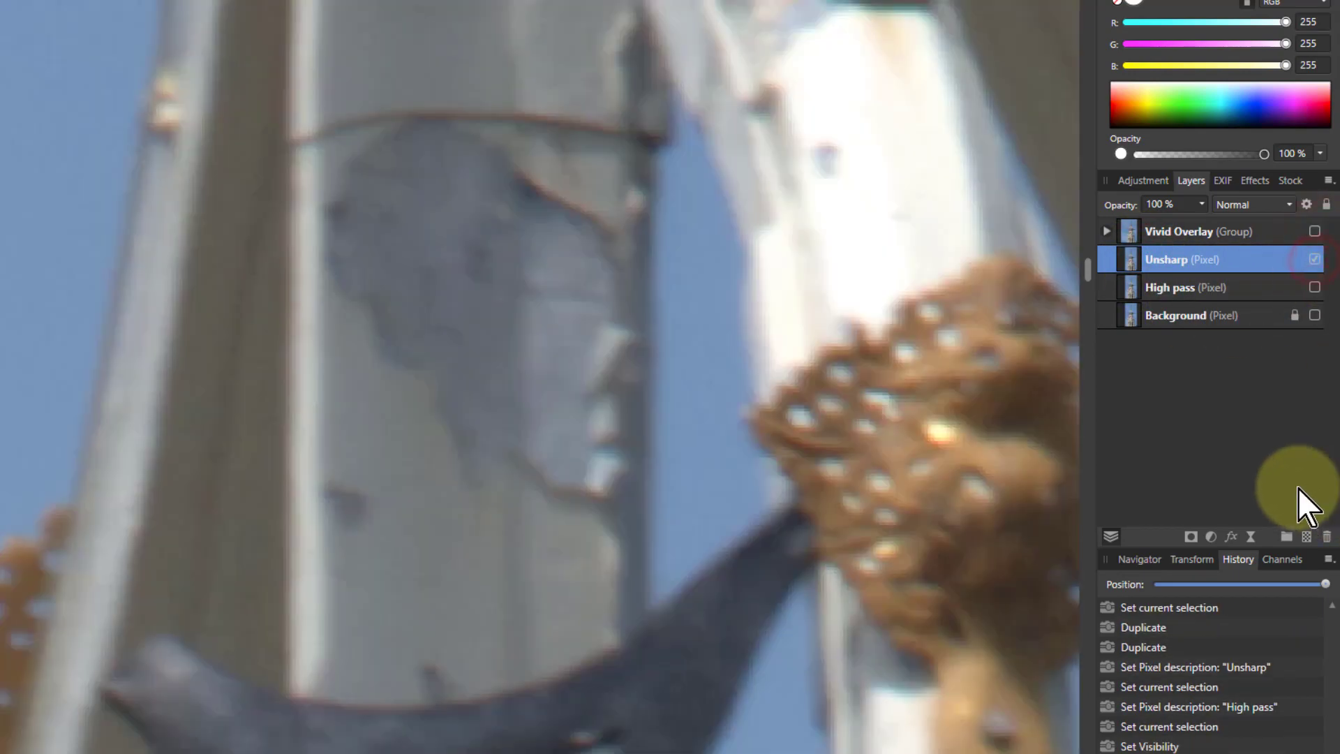
# Step: Add a live Unsharp Mask to the Unsharp layer with a 1 px radius and raised factor
pyautogui.click(1249, 537)
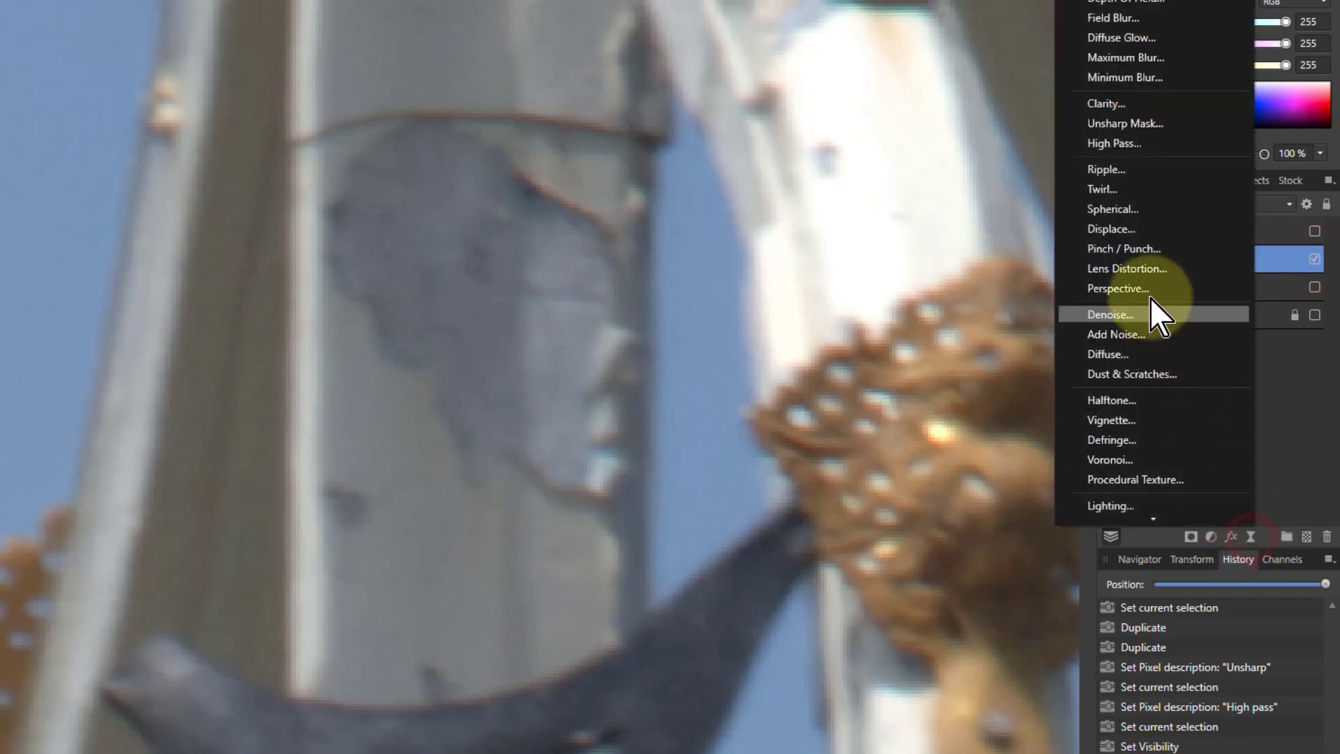
pyautogui.click(1136, 125)
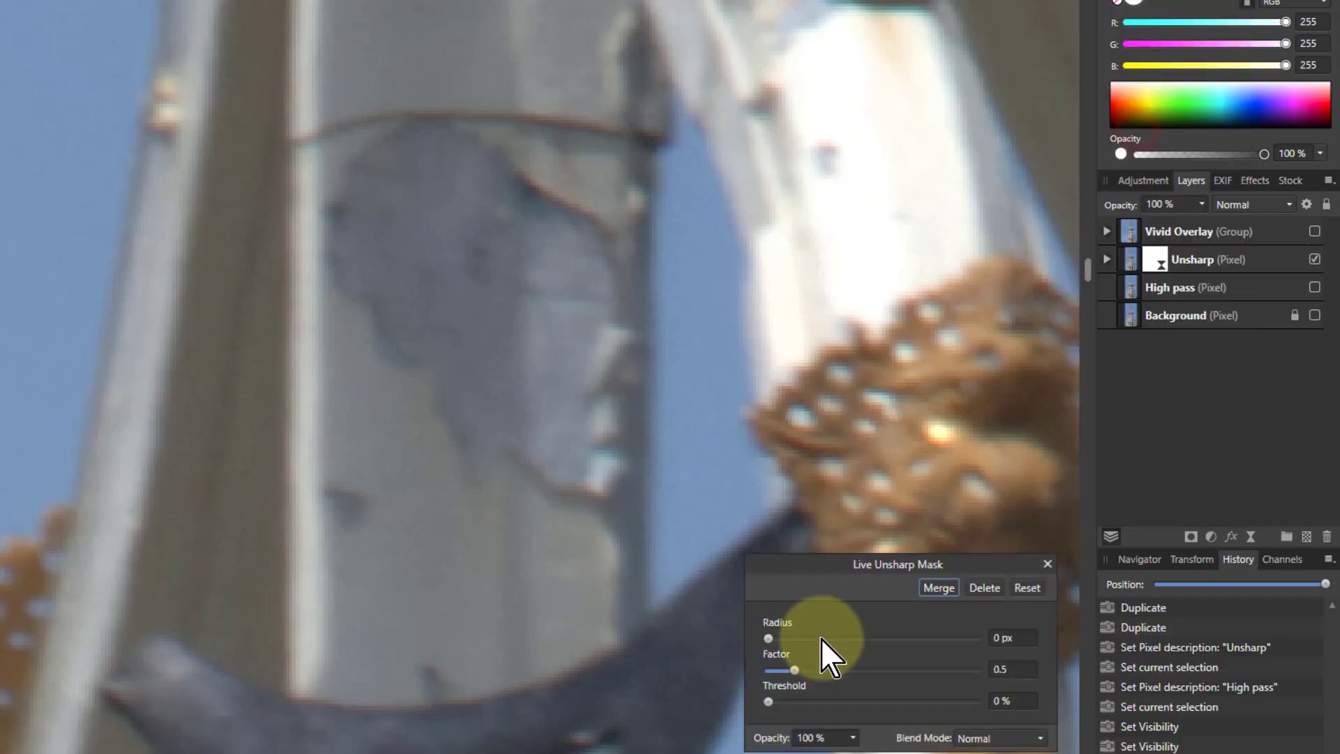
pyautogui.moveTo(796, 672); pyautogui.dragTo(1099, 672)
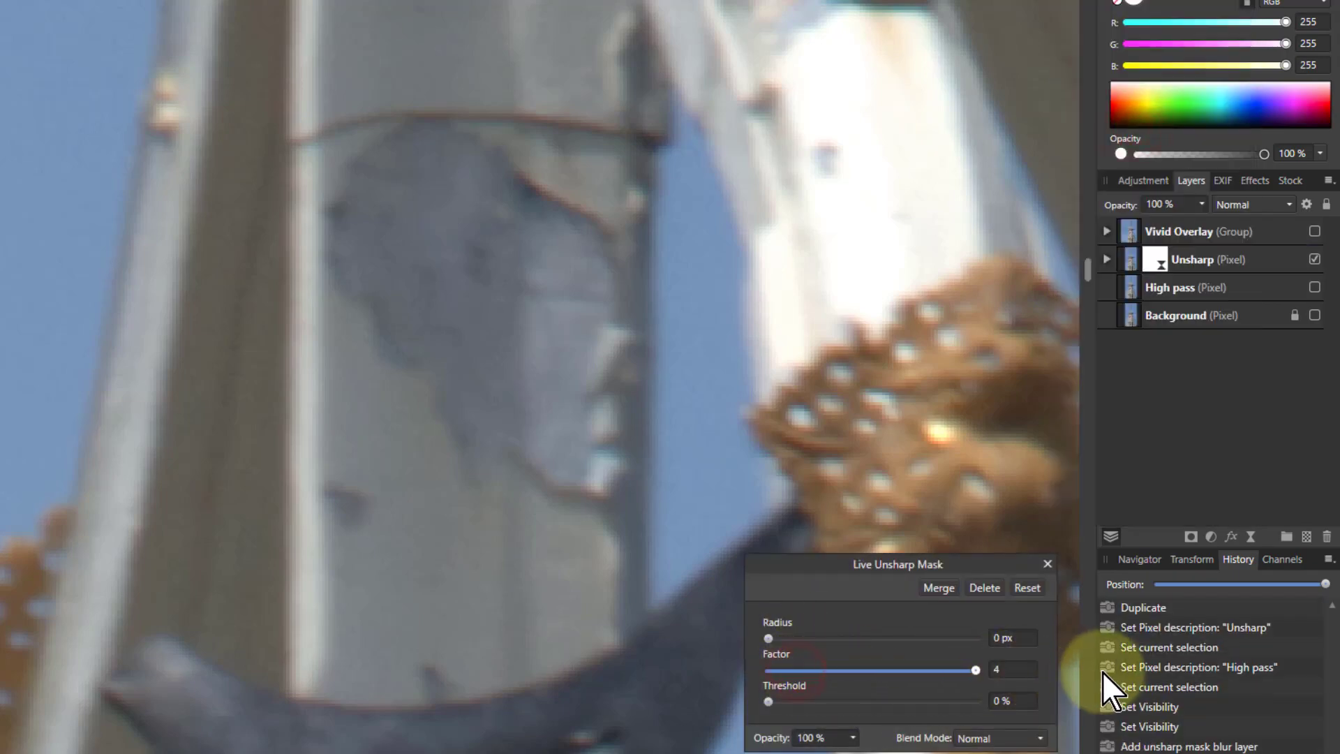
pyautogui.click(1026, 639)
pyautogui.write('1')
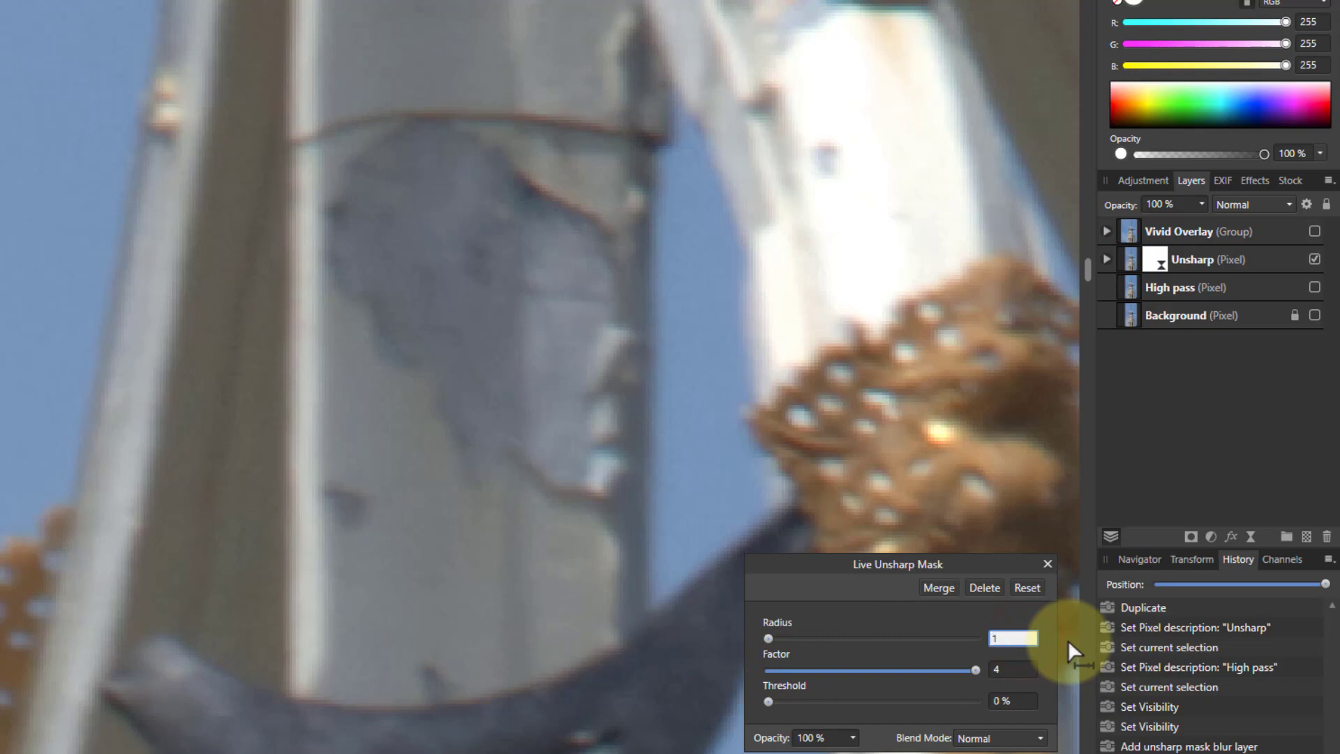
pyautogui.press('Return')
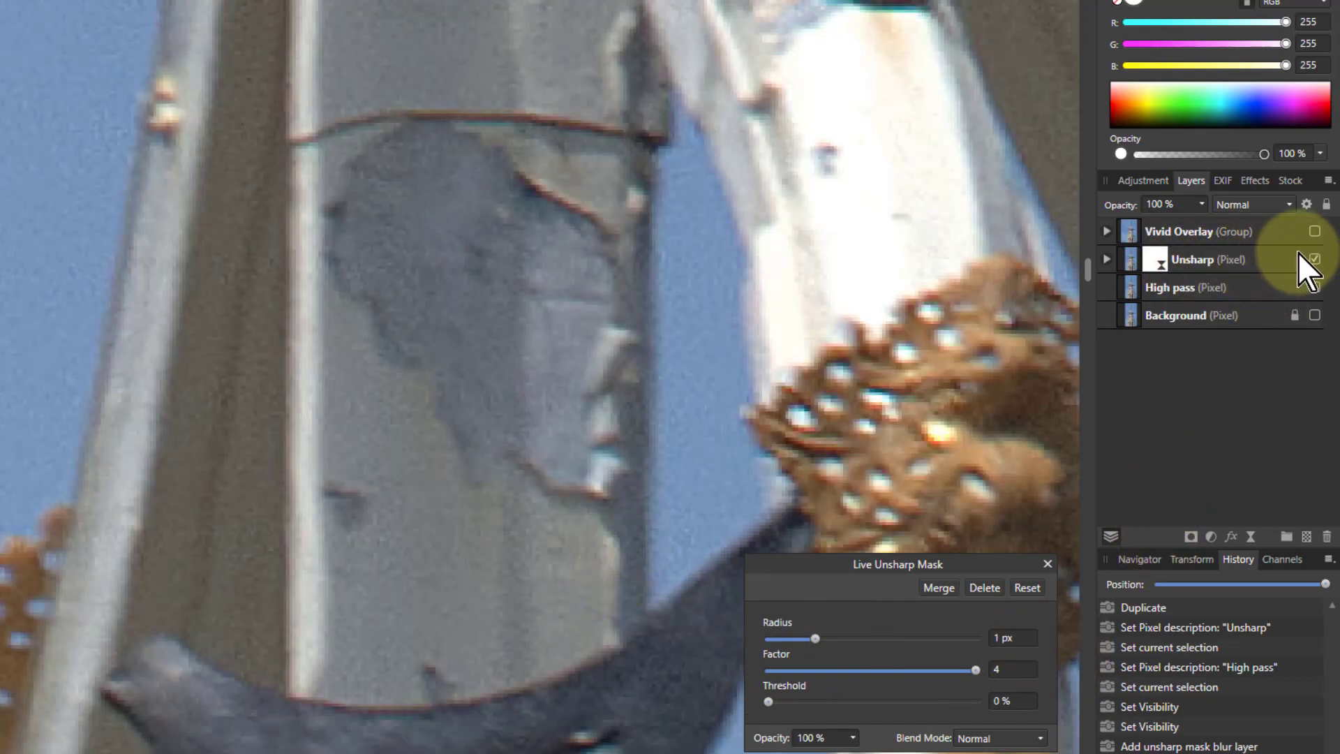
# Step: Lower the unsharp factor to 0.678 while comparing with Vivid Overlay, then hide Unsharp
pyautogui.click(1315, 231)
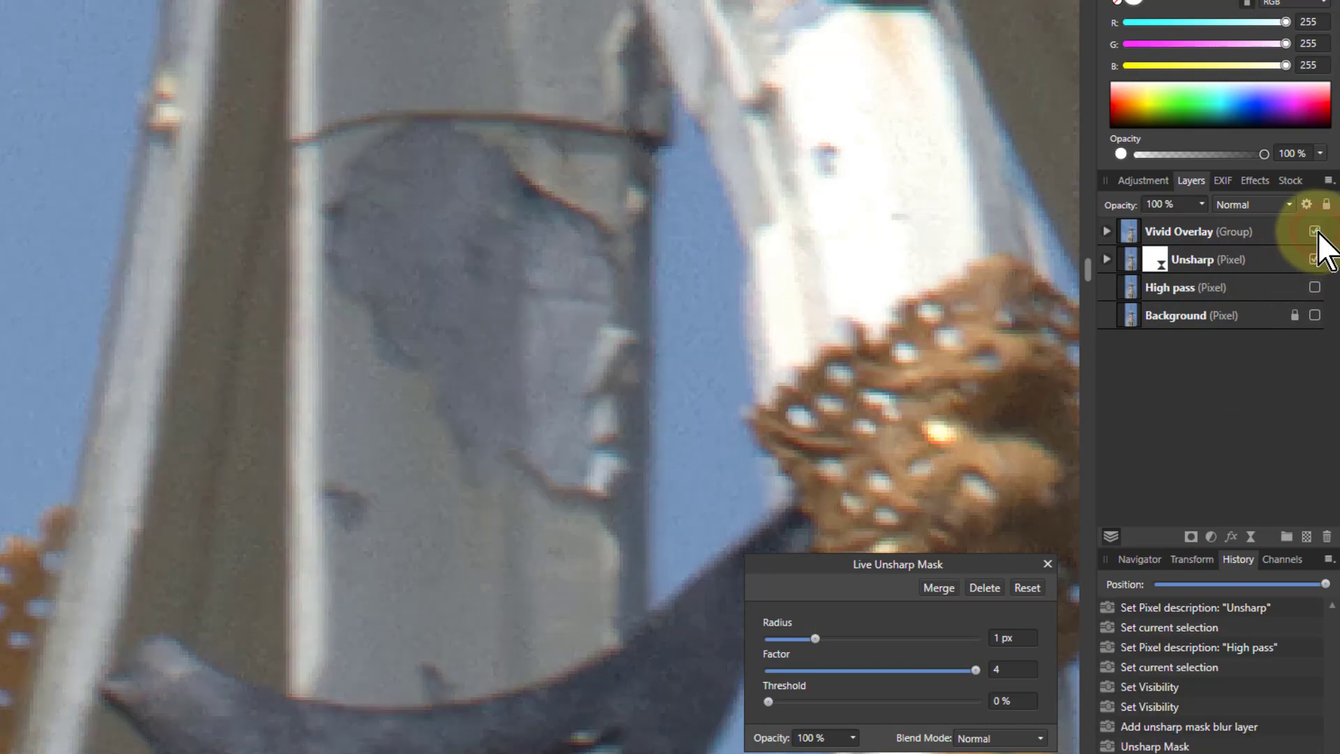
pyautogui.click(1315, 231)
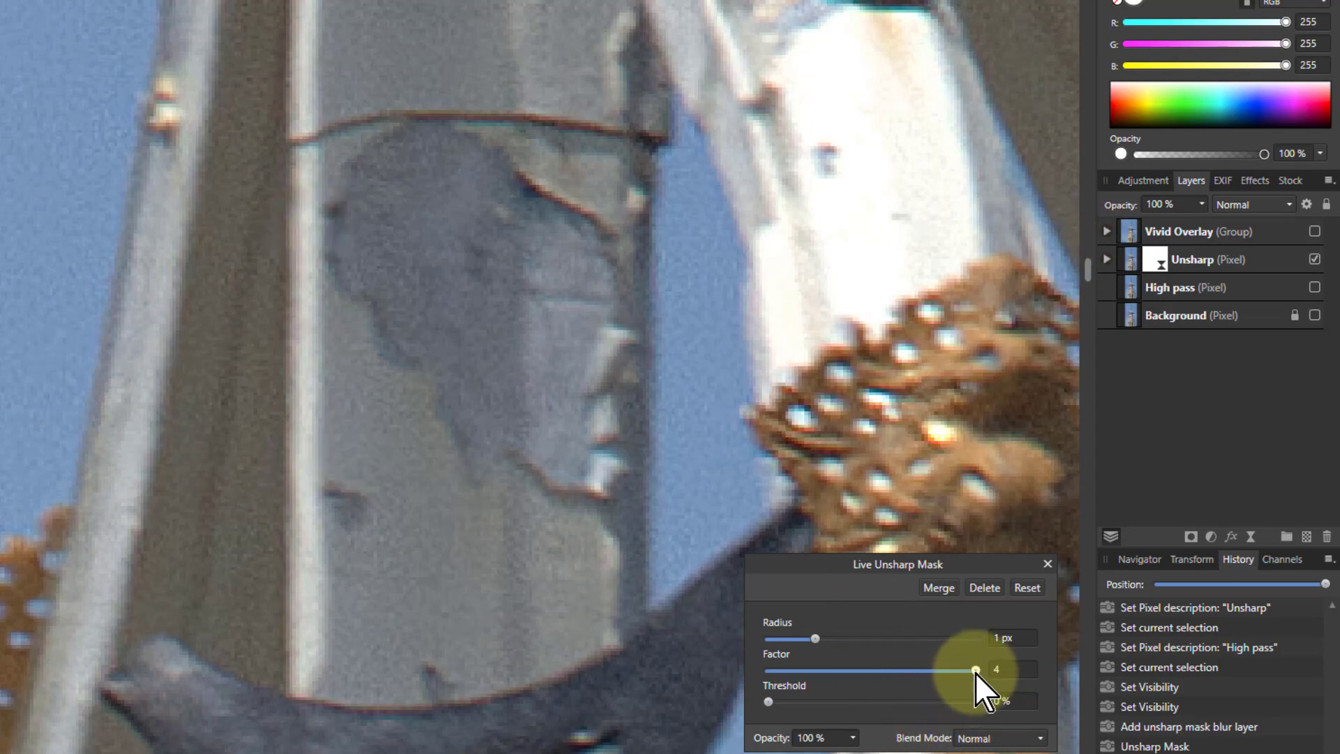
pyautogui.moveTo(977, 672); pyautogui.dragTo(803, 671)
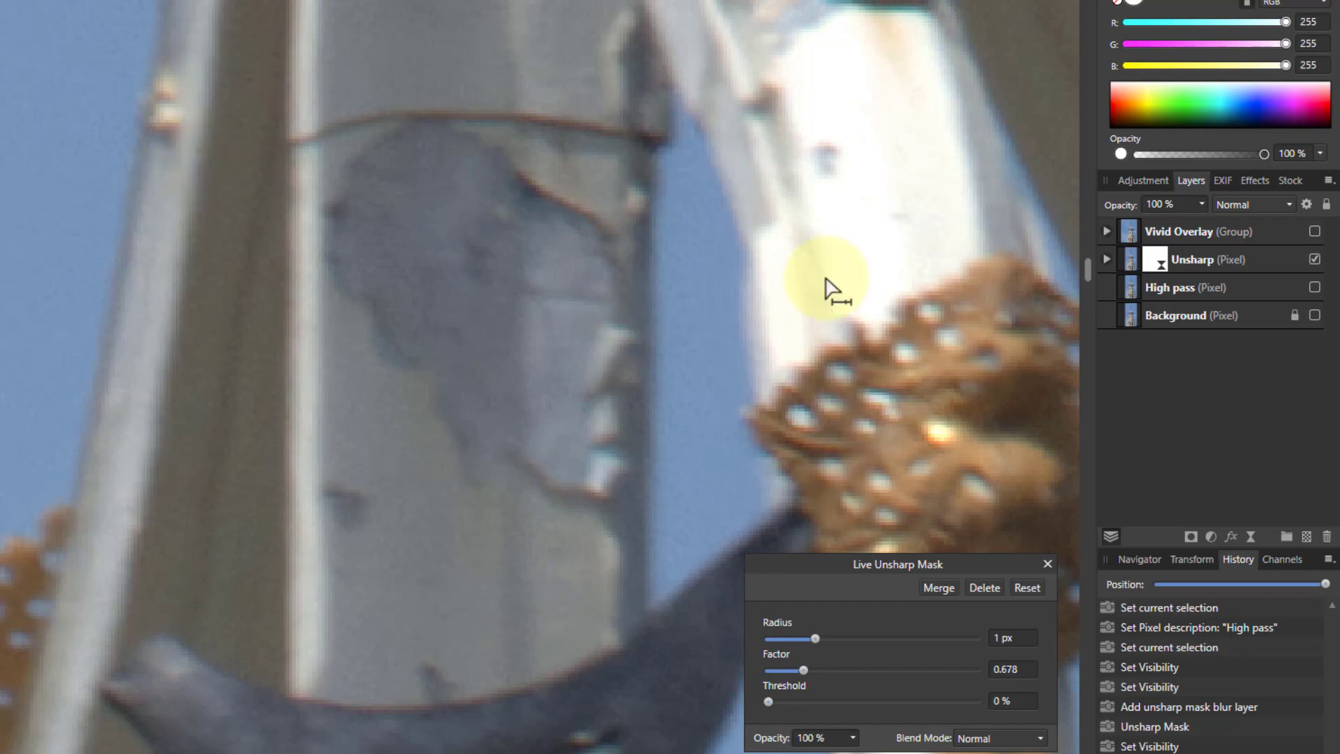
pyautogui.click(1315, 232)
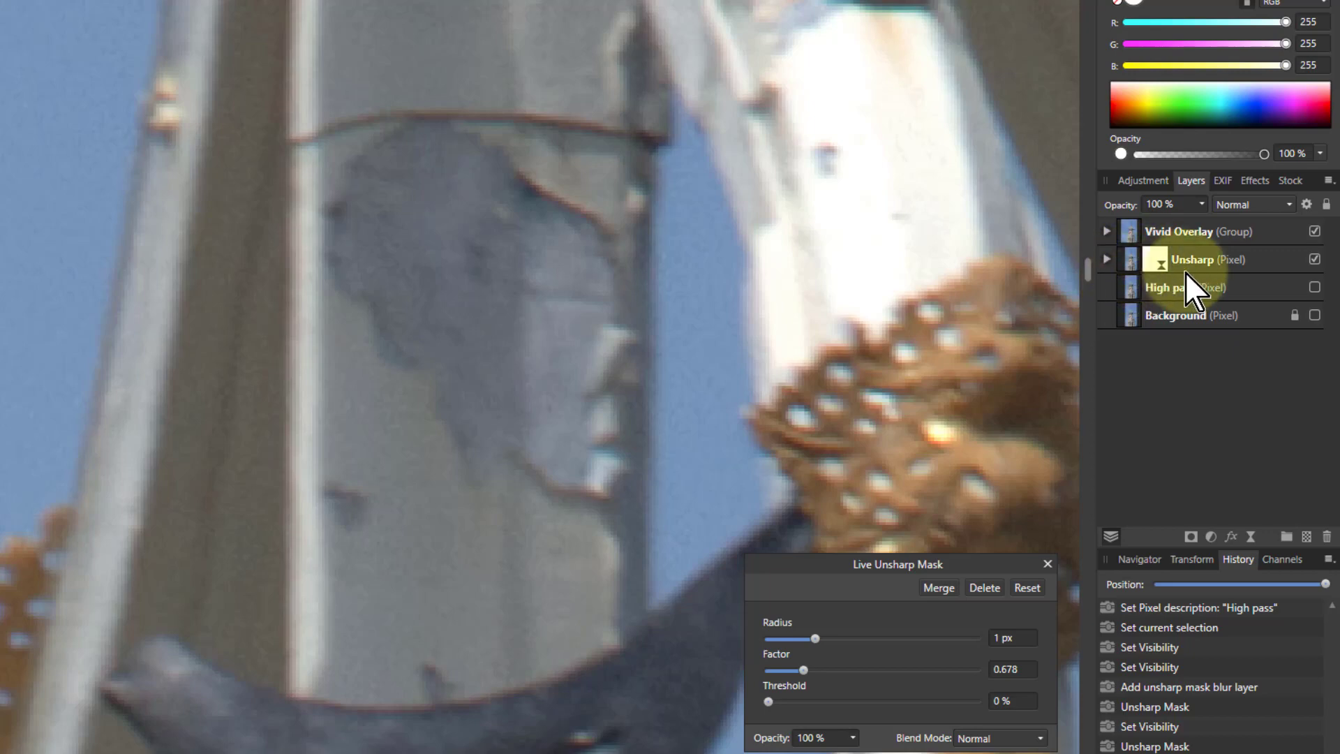
pyautogui.click(1314, 258)
# Step: Add a live monochrome High Pass of 1 px radius in Linear Light to the High pass layer
pyautogui.click(1128, 283)
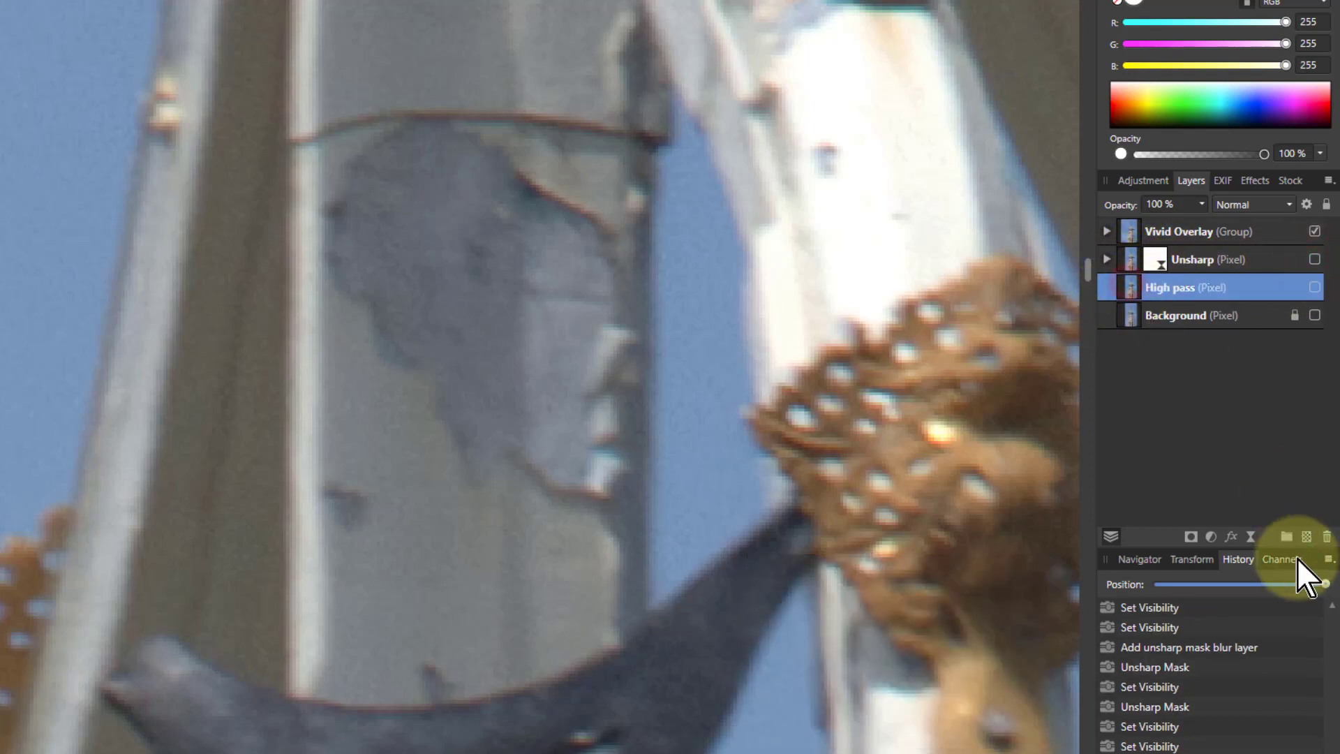
pyautogui.click(1251, 536)
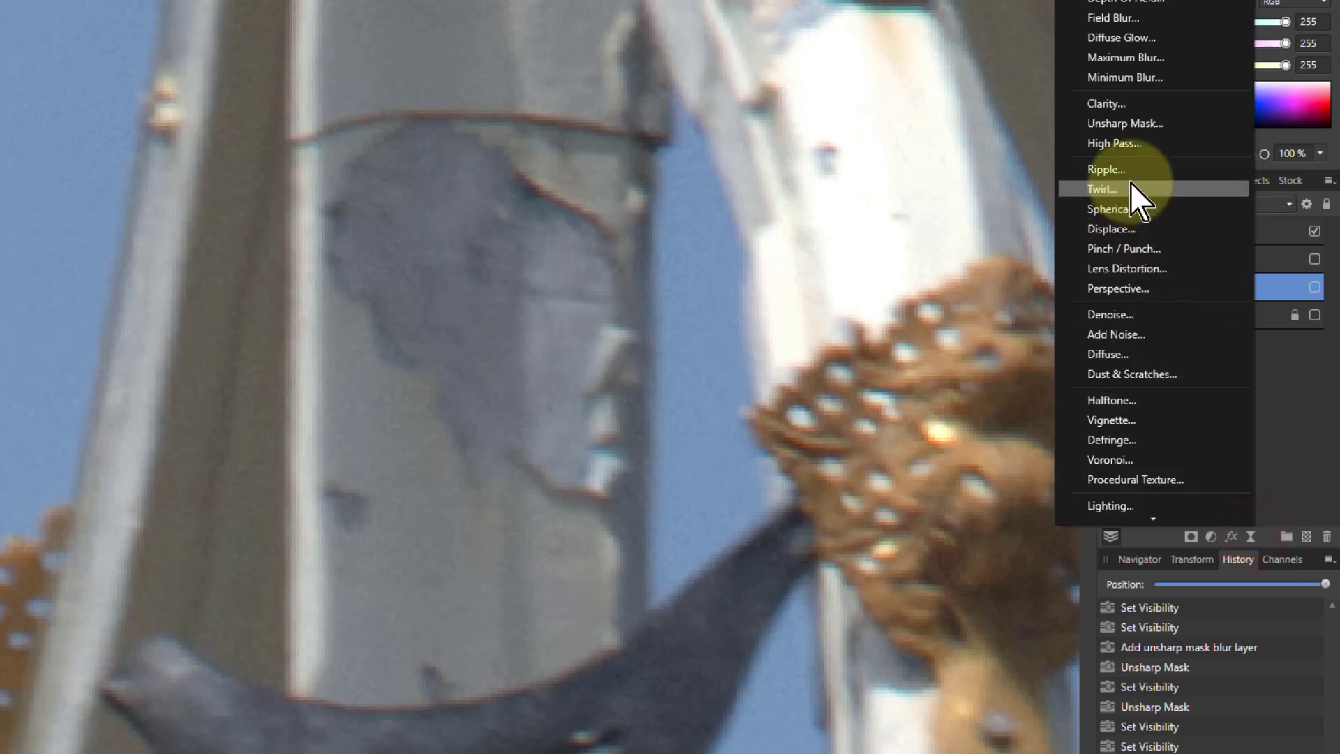
pyautogui.click(1120, 143)
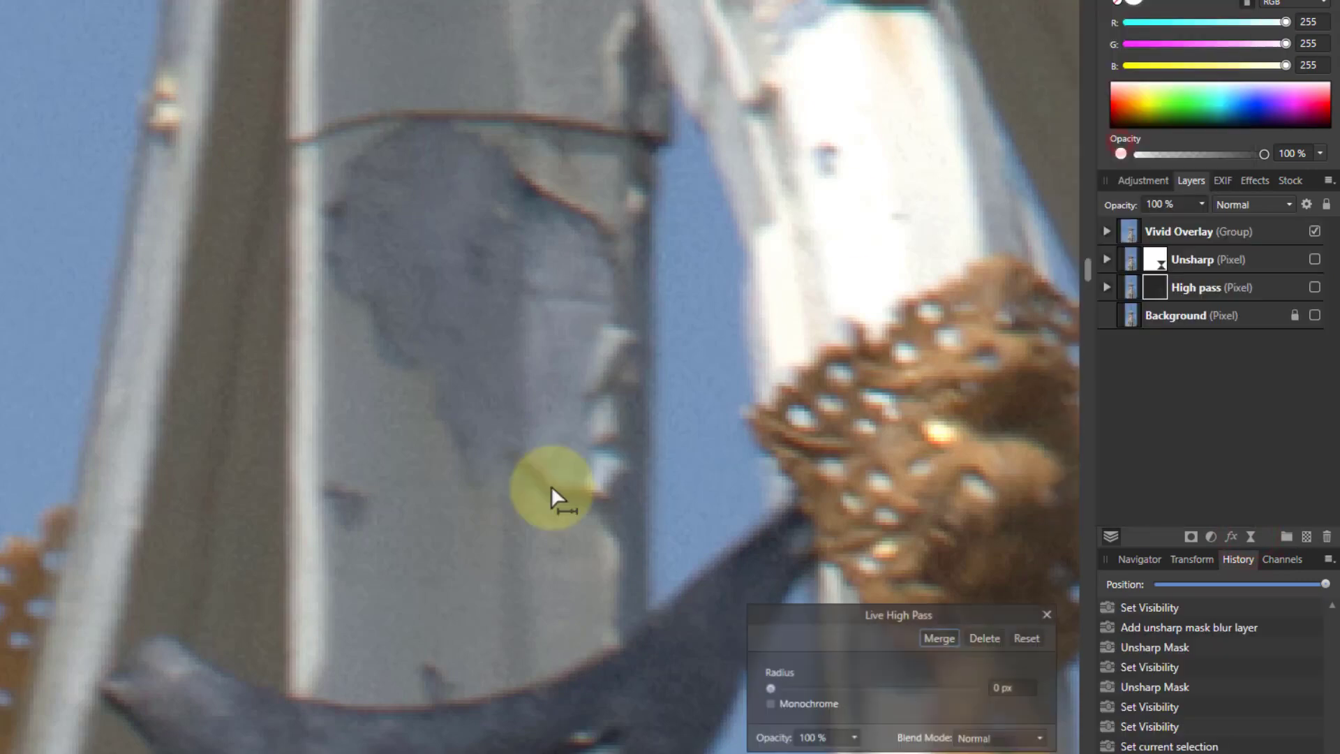
pyautogui.click(769, 704)
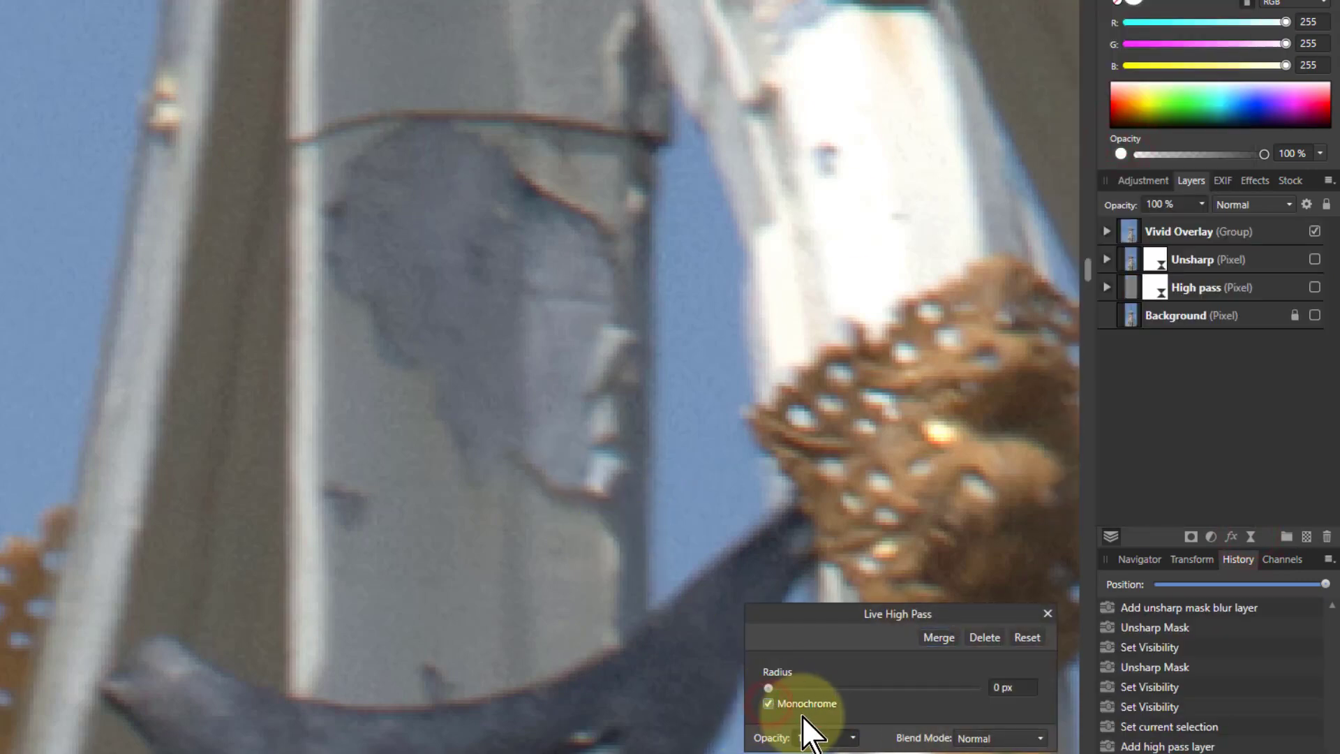
pyautogui.click(1023, 691)
pyautogui.write('1')
pyautogui.press('Return')
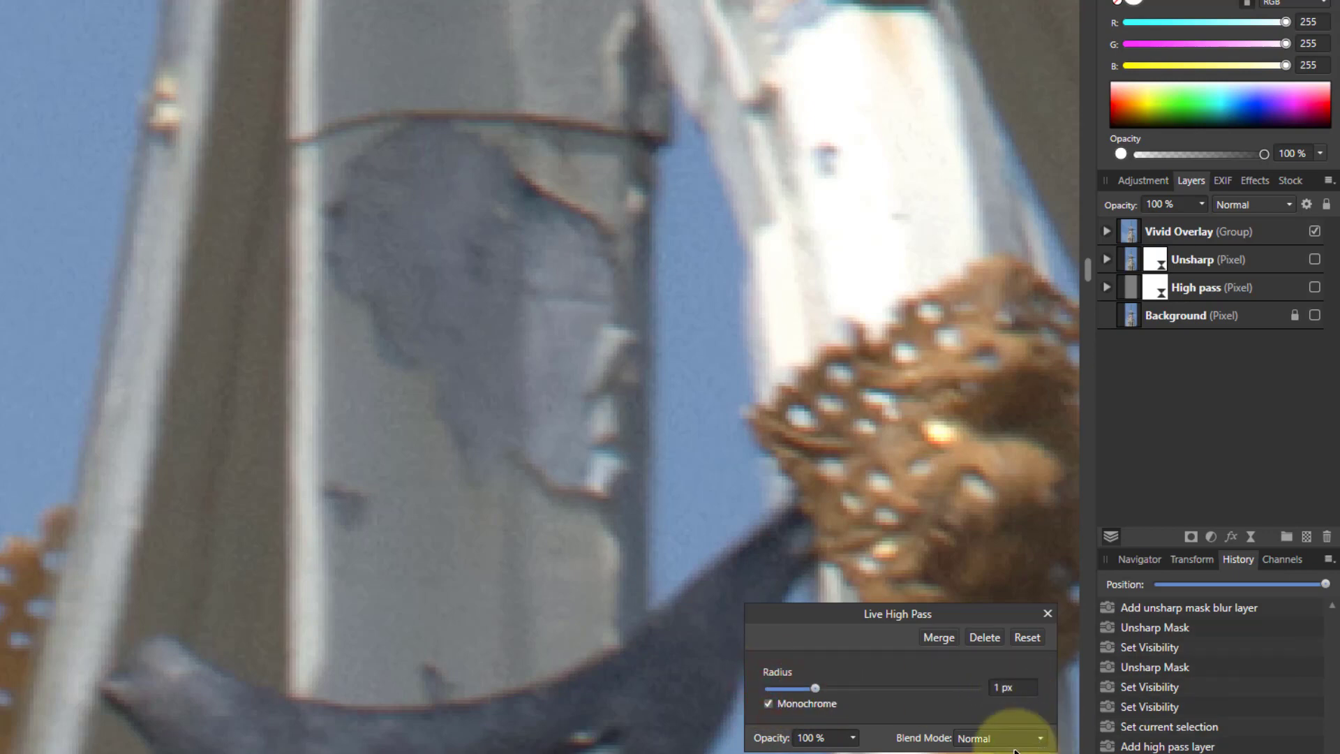
pyautogui.click(977, 738)
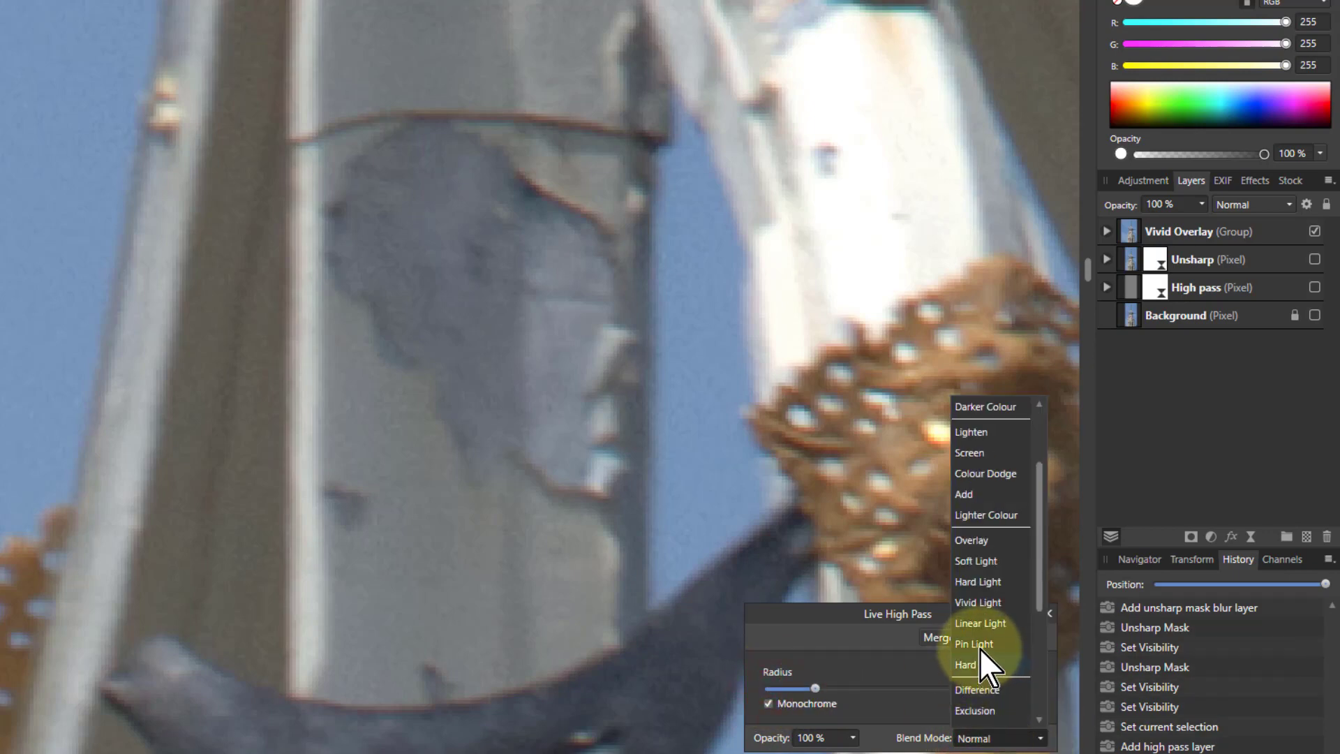
pyautogui.click(980, 623)
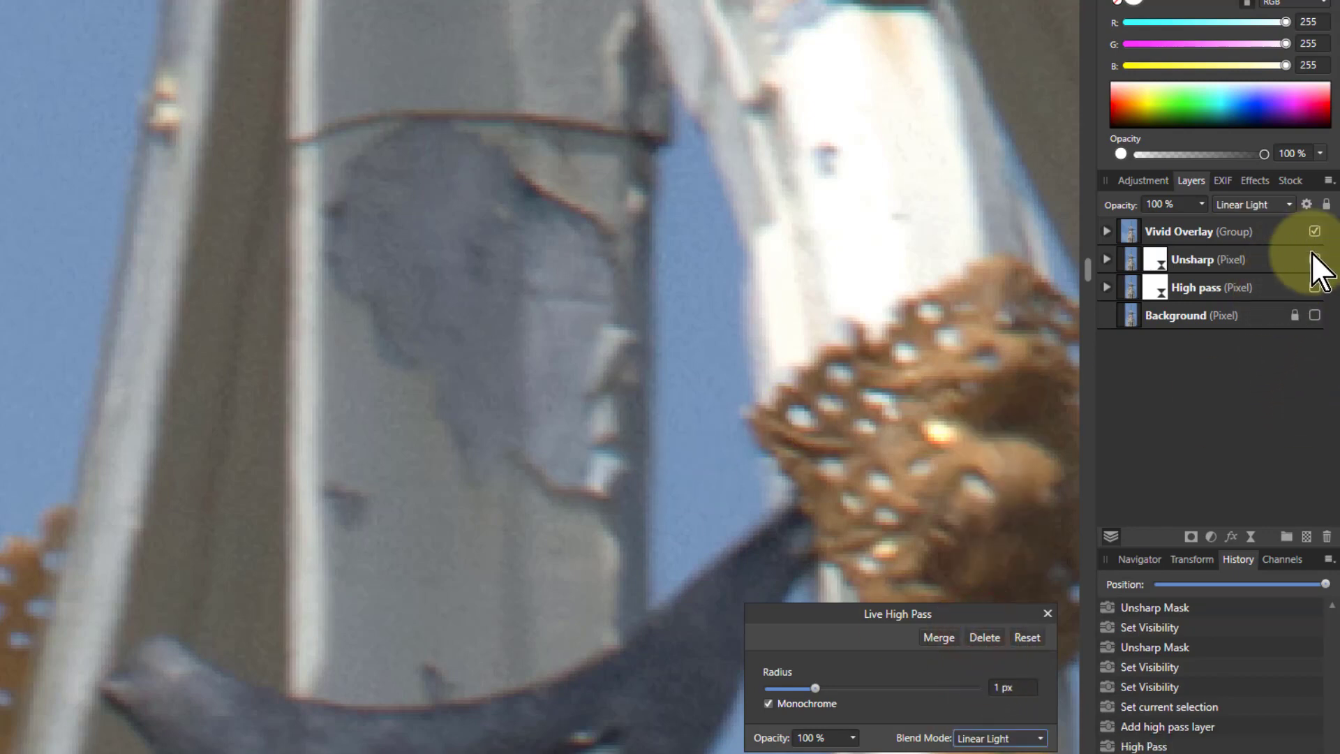
# Step: Compare the High pass layer against Vivid Overlay, then hide High pass again
pyautogui.click(1315, 231)
pyautogui.click(1315, 287)
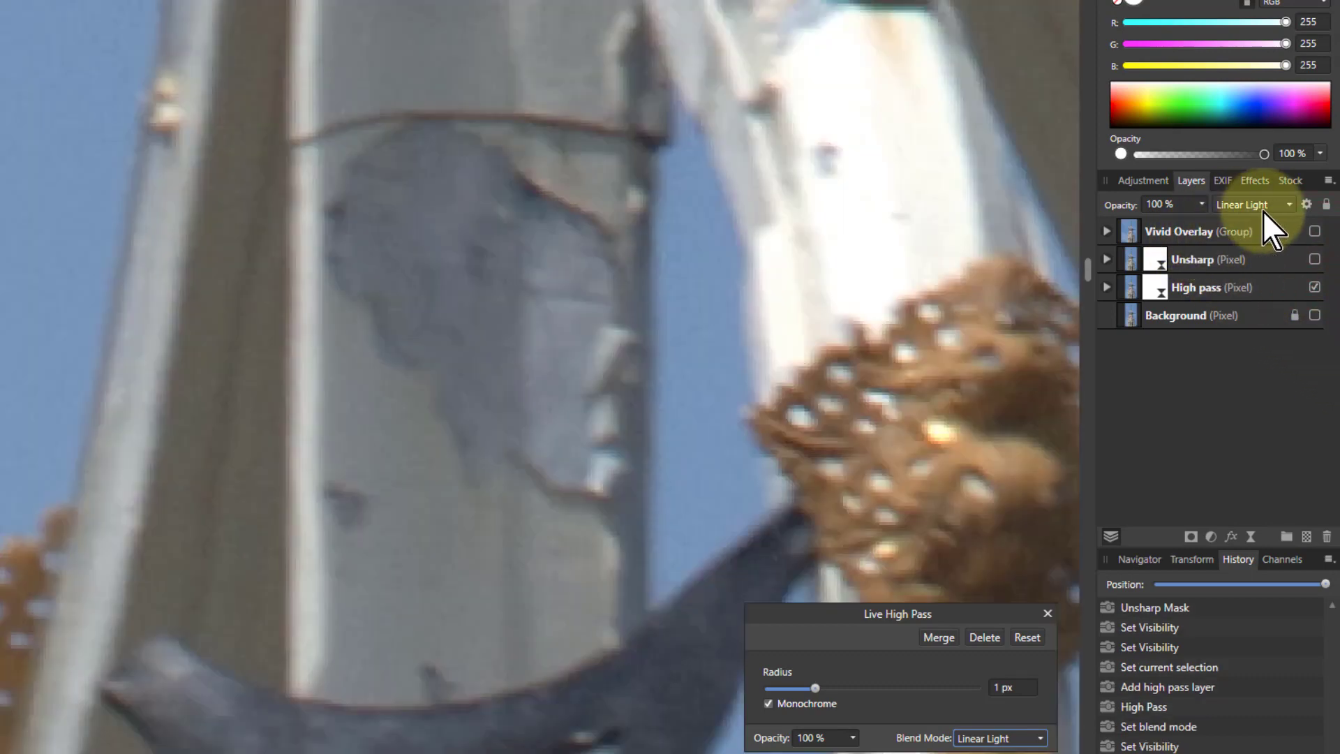
pyautogui.click(1316, 232)
pyautogui.click(1316, 232)
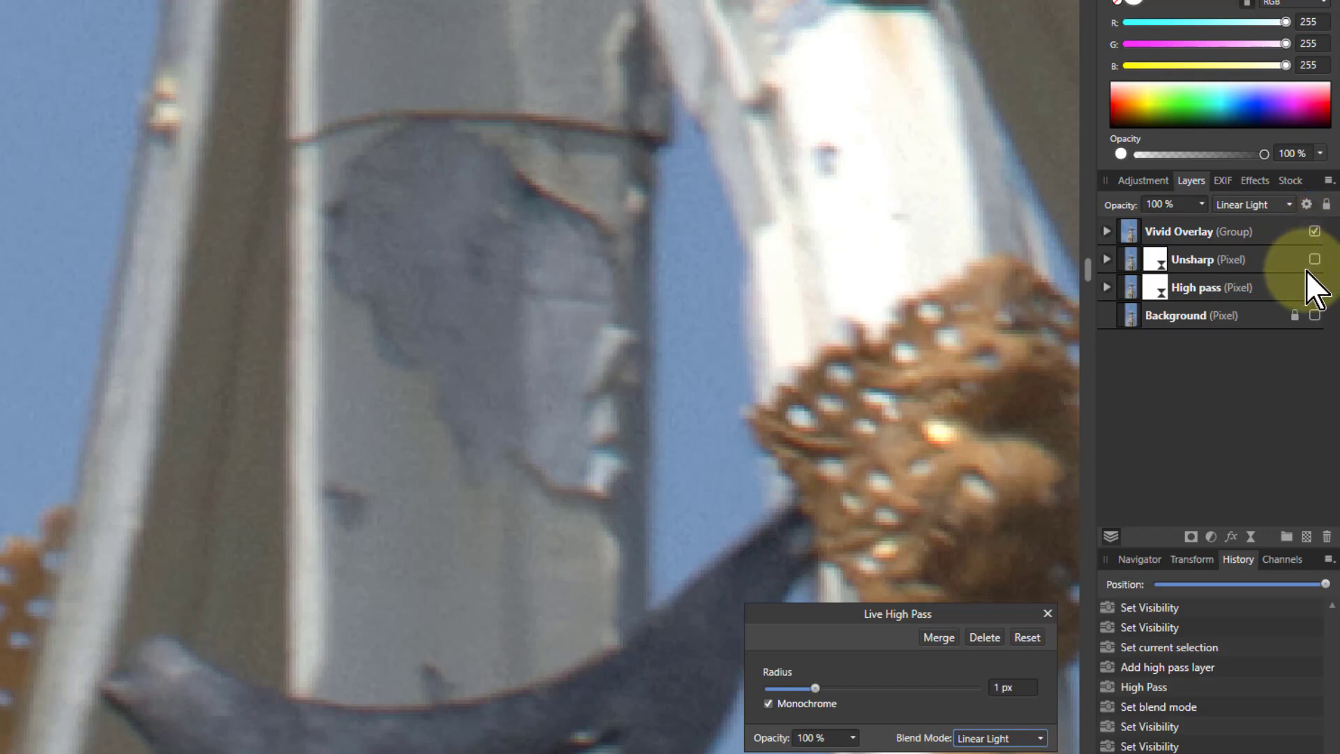
pyautogui.click(1314, 288)
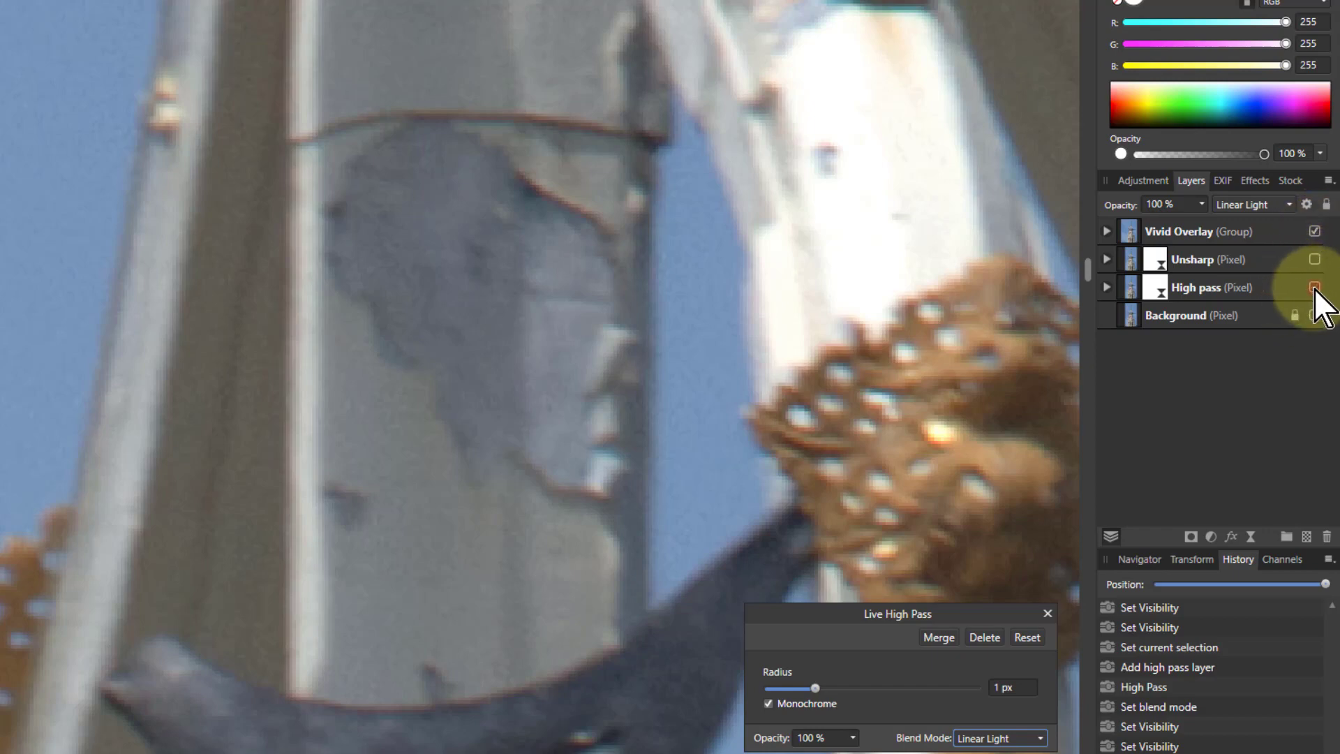
# Step: Expand Vivid Overlay, its nested group, and the Background layer holding the Gaussian Blur
pyautogui.click(1123, 233)
pyautogui.click(1107, 231)
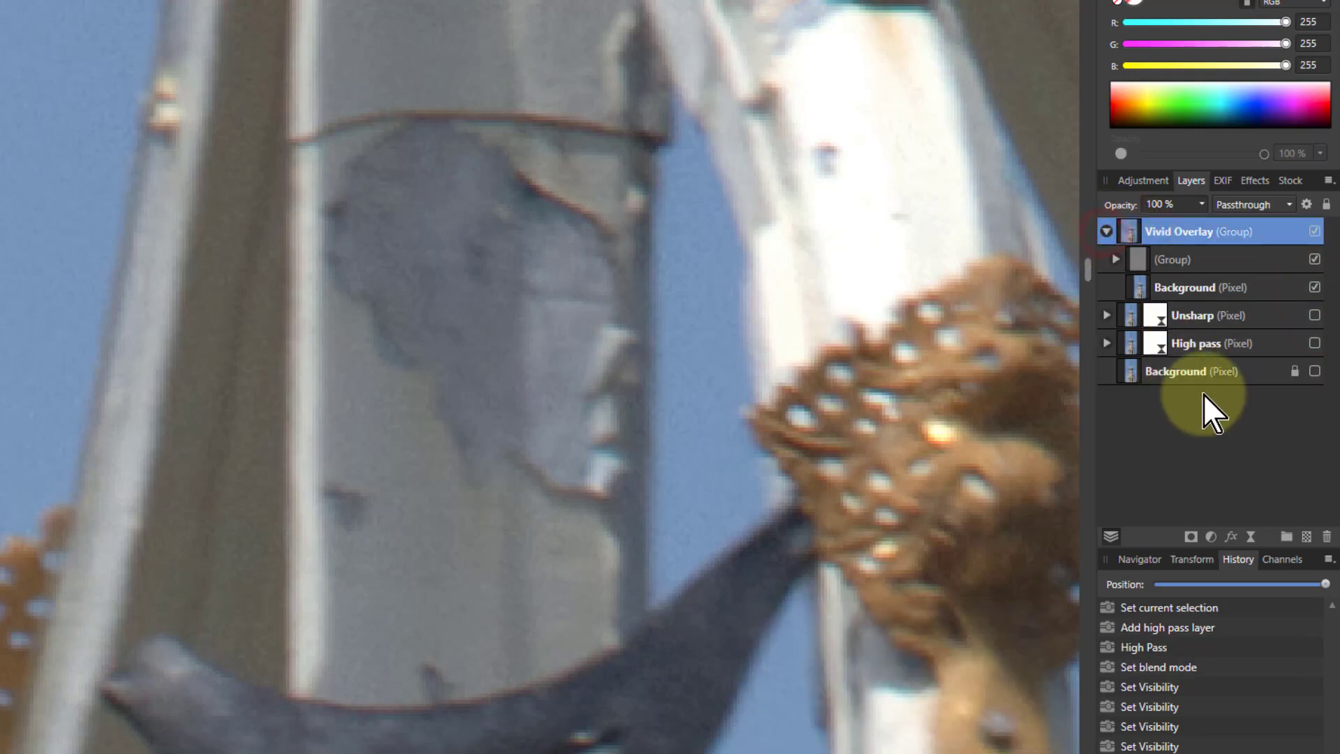
pyautogui.click(1115, 259)
pyautogui.click(1125, 287)
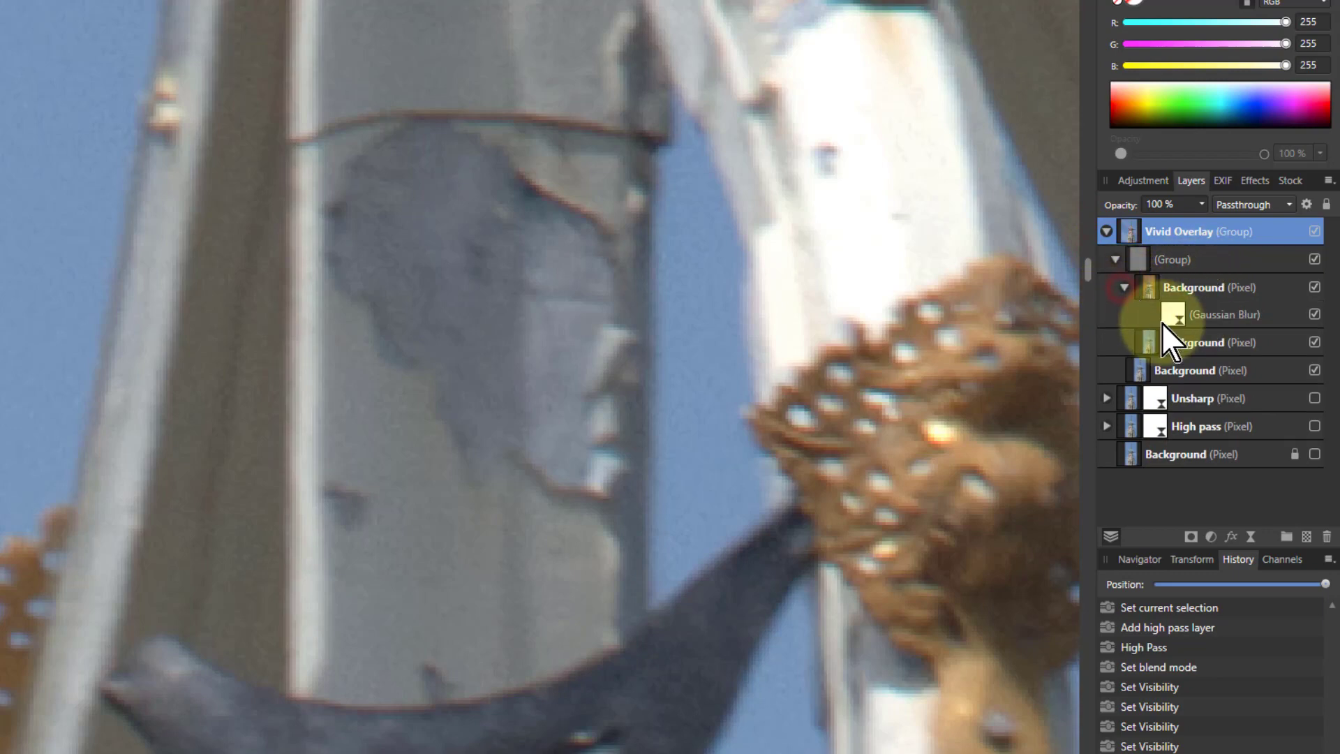
pyautogui.click(1154, 282)
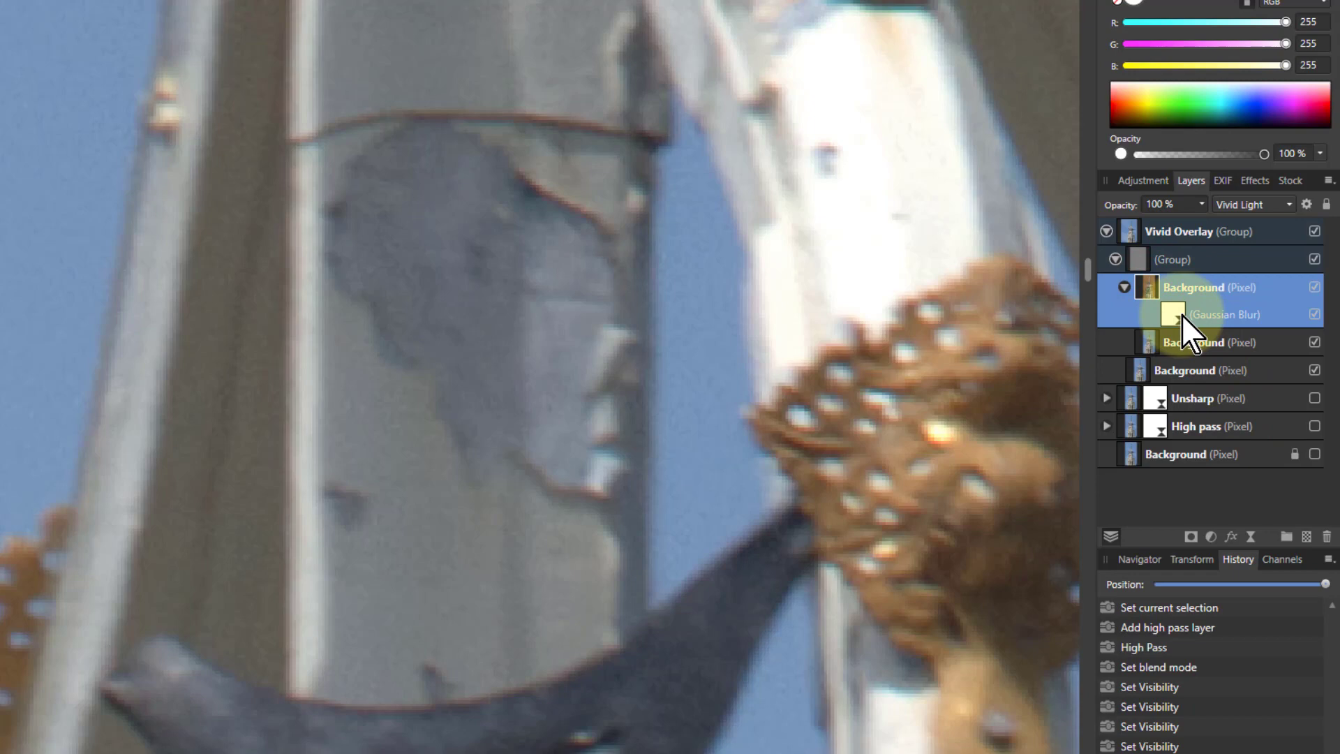
# Step: Check that the blurred layer's blend mode remains Vivid Light, then collapse that layer
pyautogui.click(1148, 298)
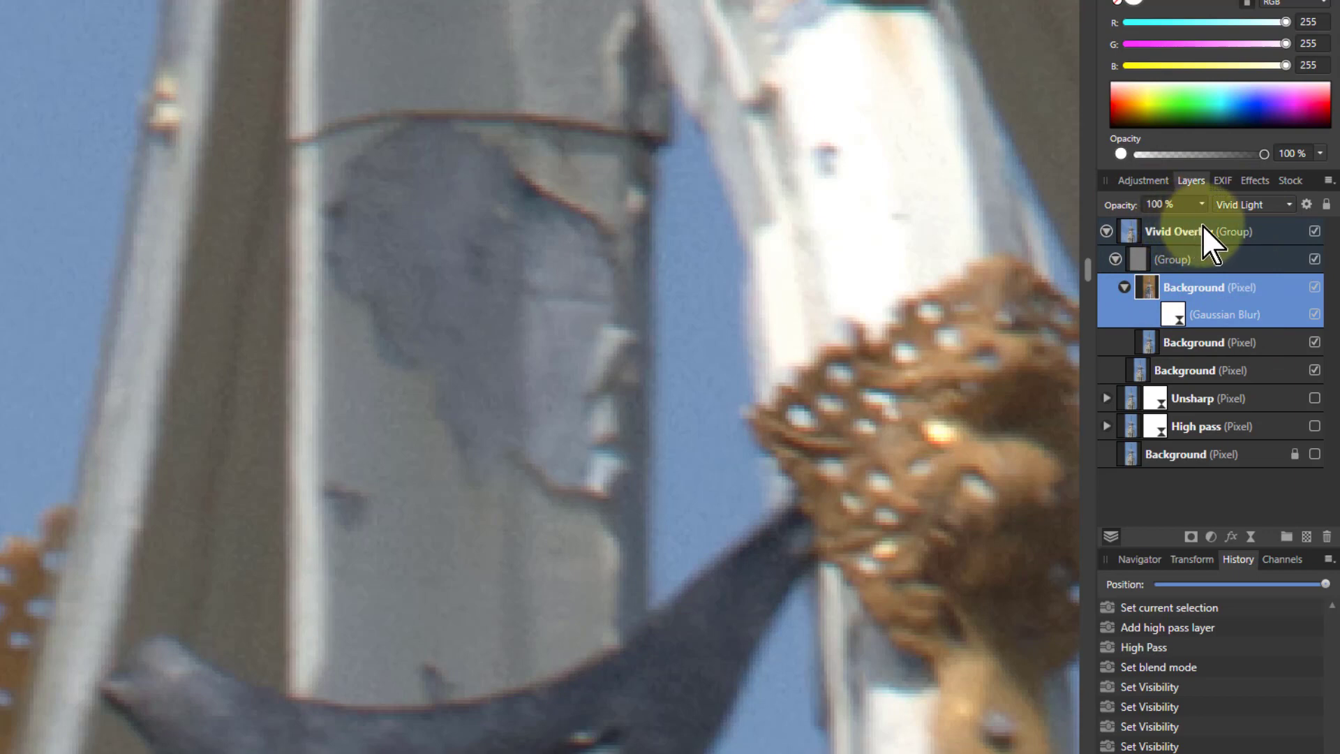
pyautogui.click(1246, 204)
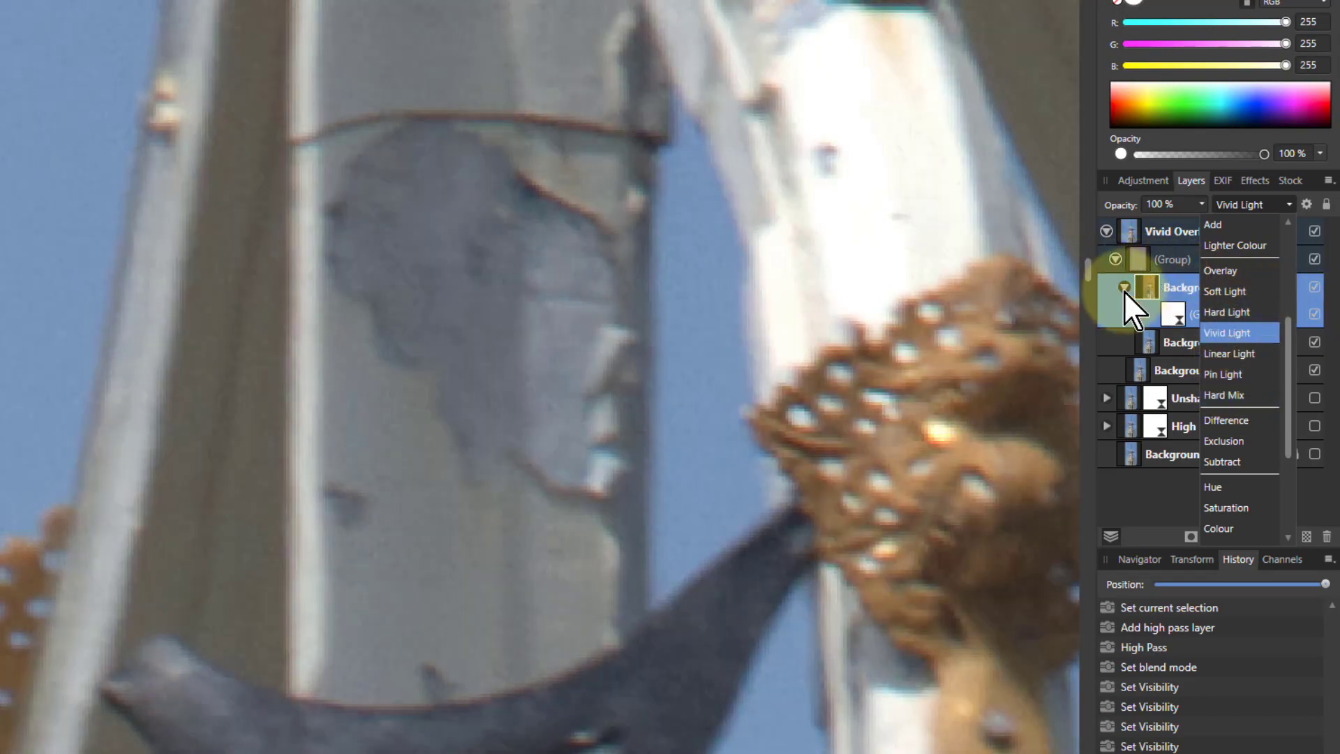
pyautogui.click(1227, 332)
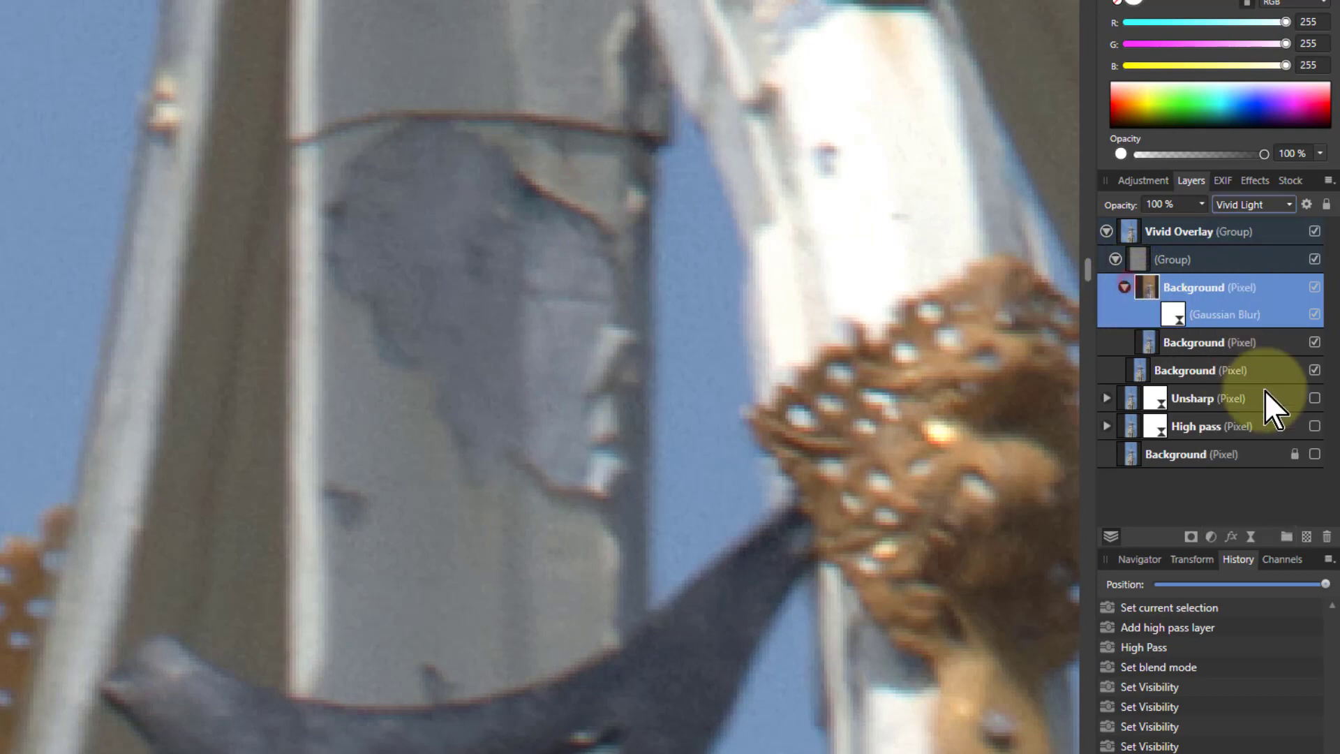
pyautogui.click(1124, 287)
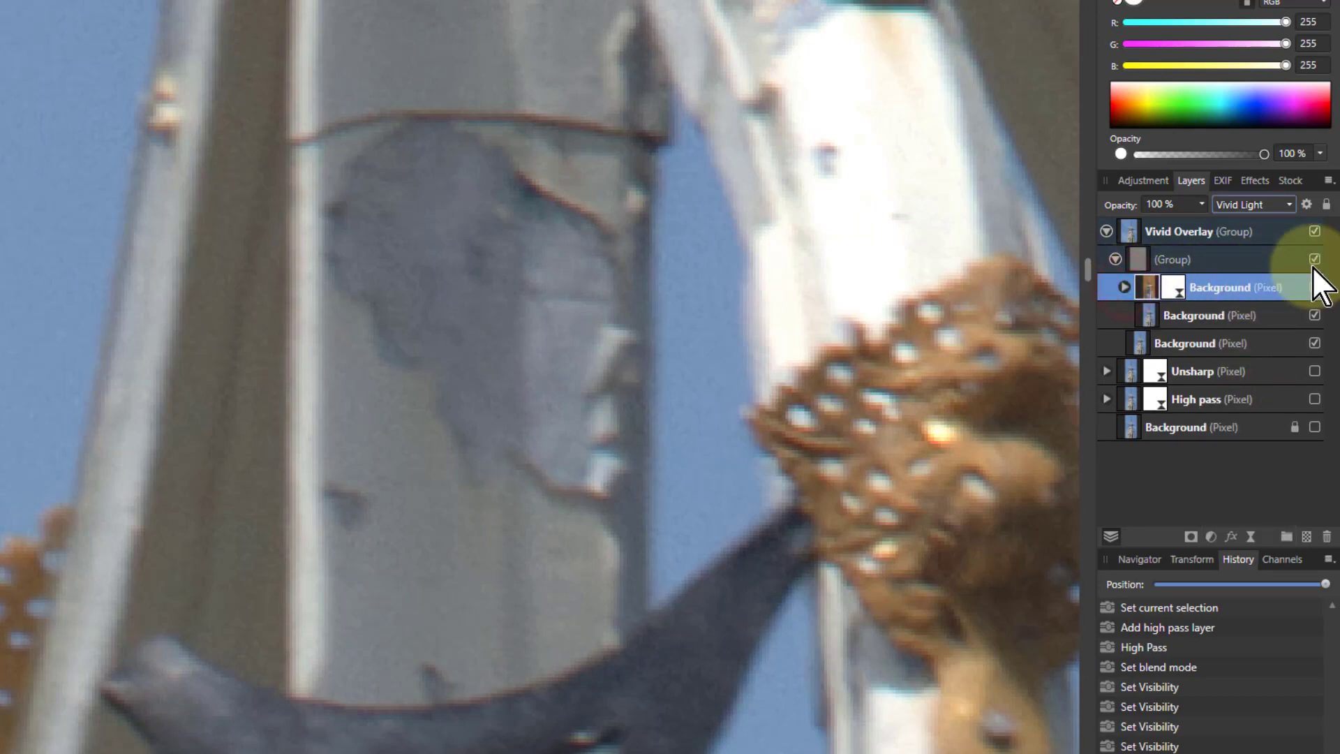
# Step: Select the Overlay-mode nested group inside Vivid Overlay and show its blend mode list
pyautogui.click(1150, 260)
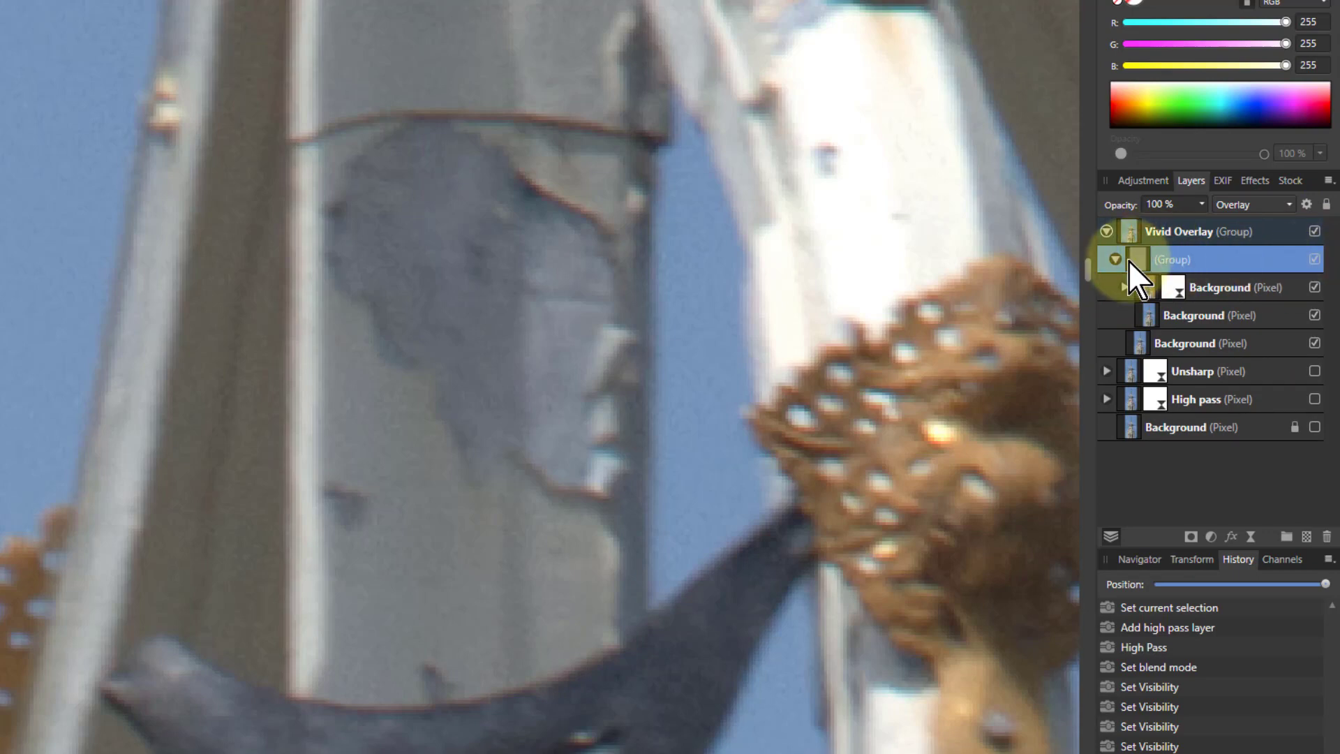
pyautogui.click(1254, 205)
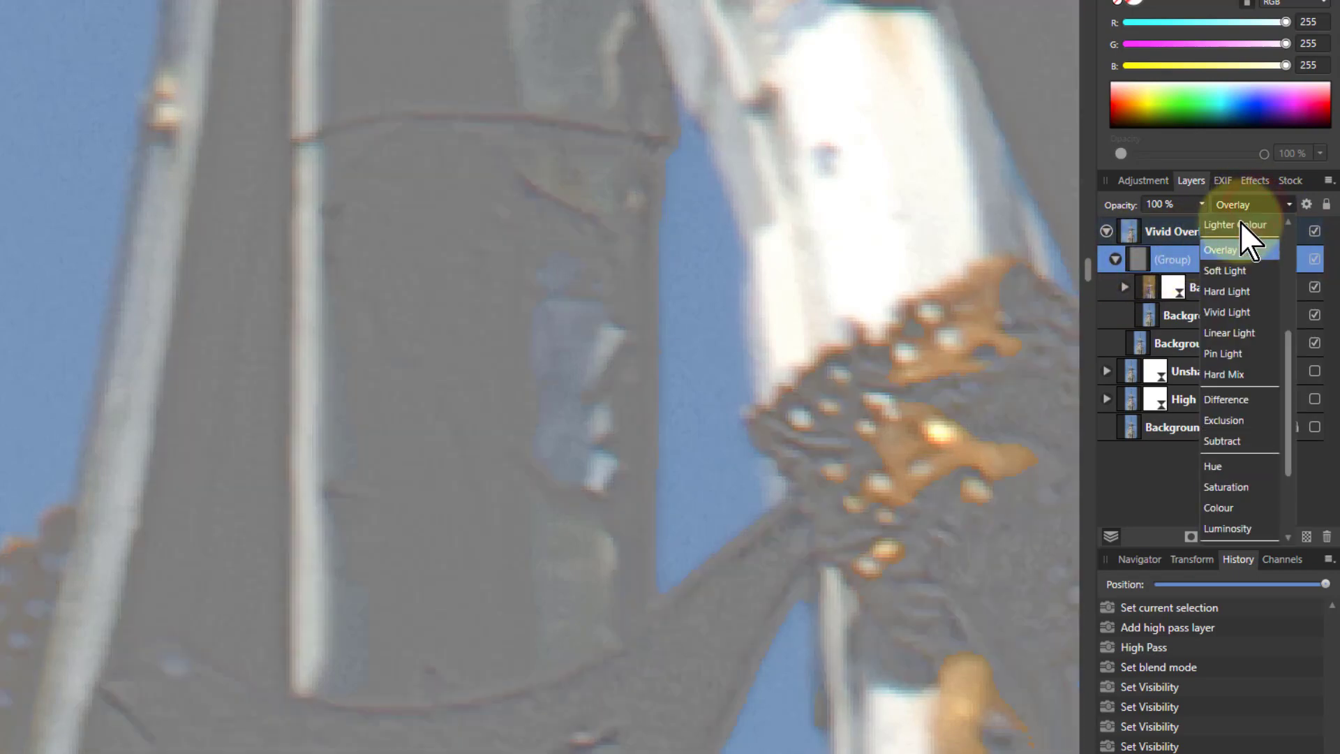